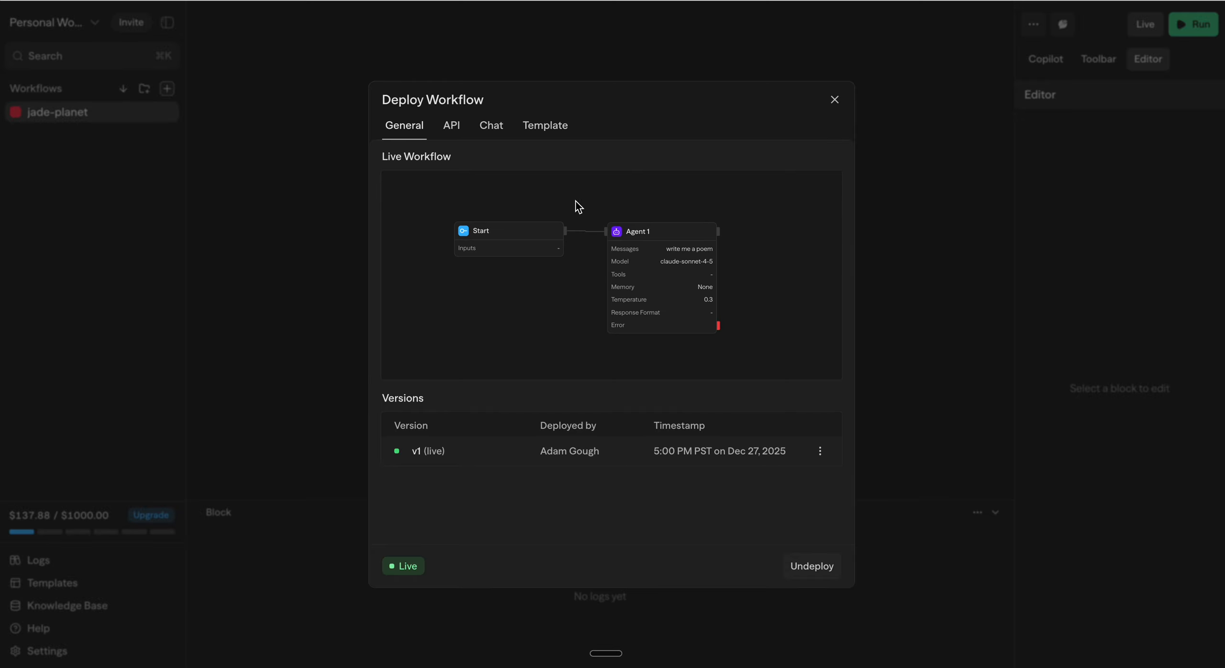
Step: Examine the deployment's API call examples in cURL, Python, JavaScript and TypeScript
left_click(453, 129)
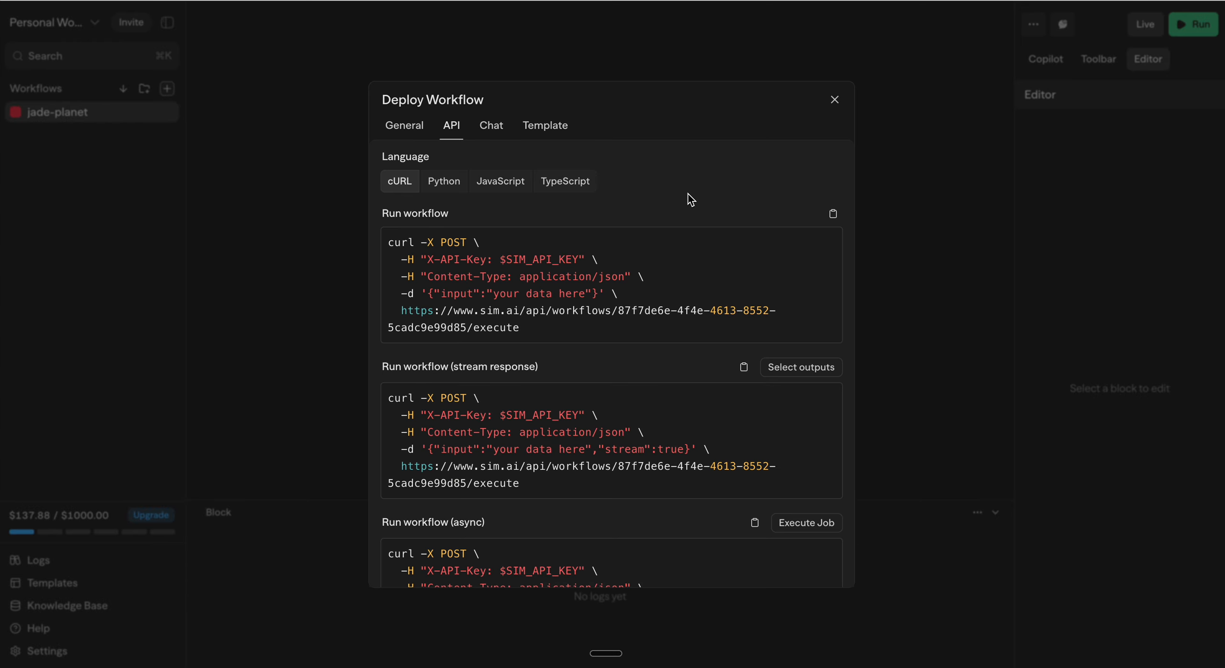
scroll(687, 193, "down", 3)
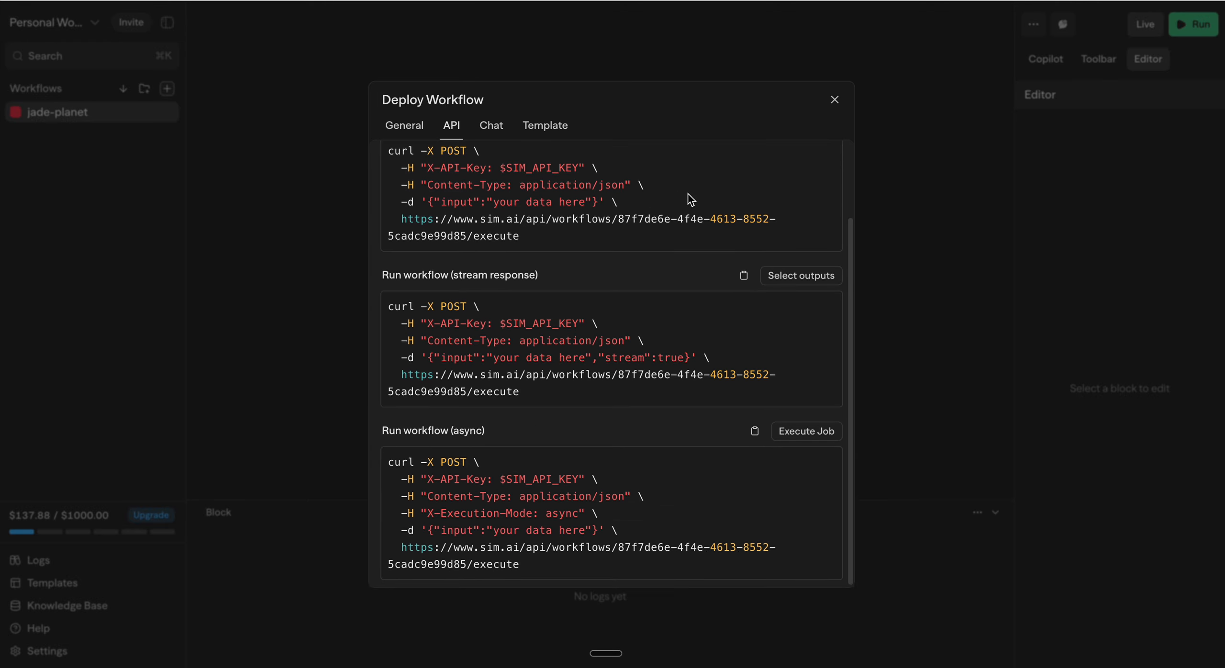
scroll(622, 193, "up", 3)
left_click(439, 189)
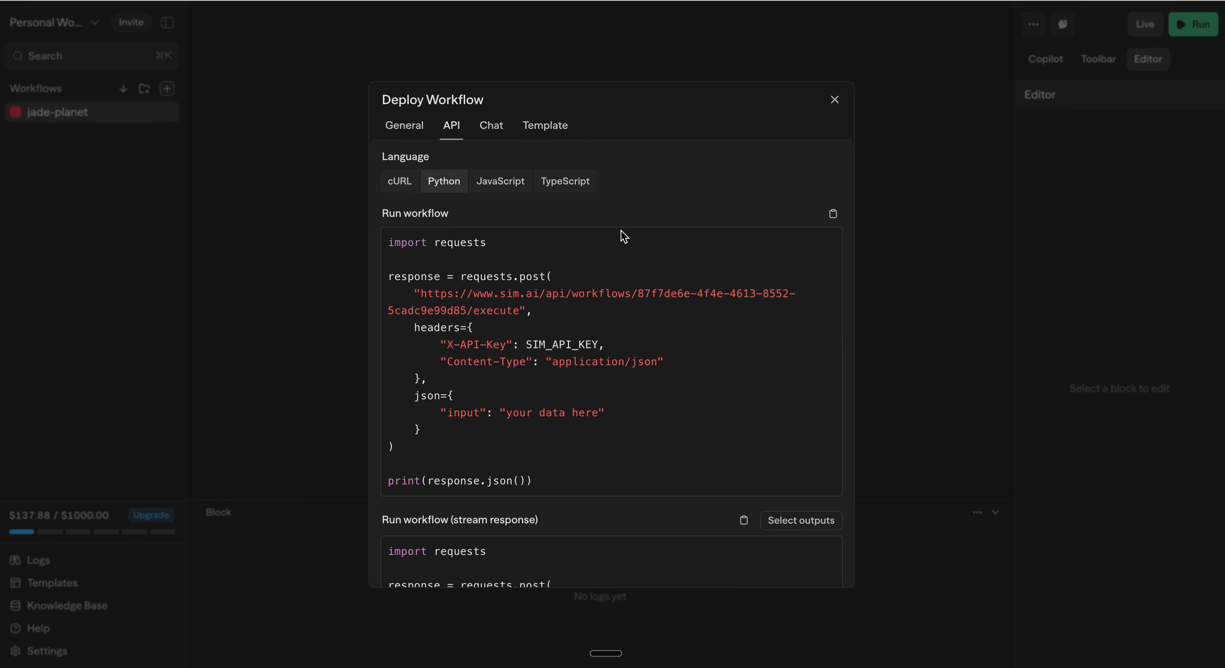
left_click(504, 187)
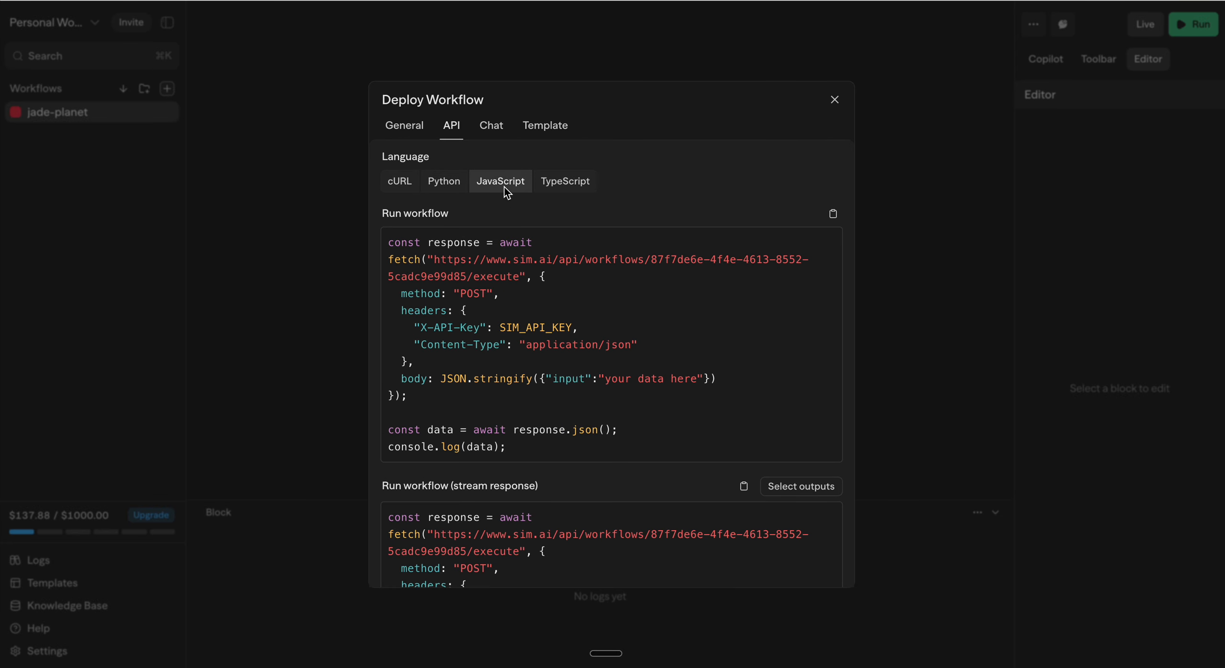
left_click(569, 182)
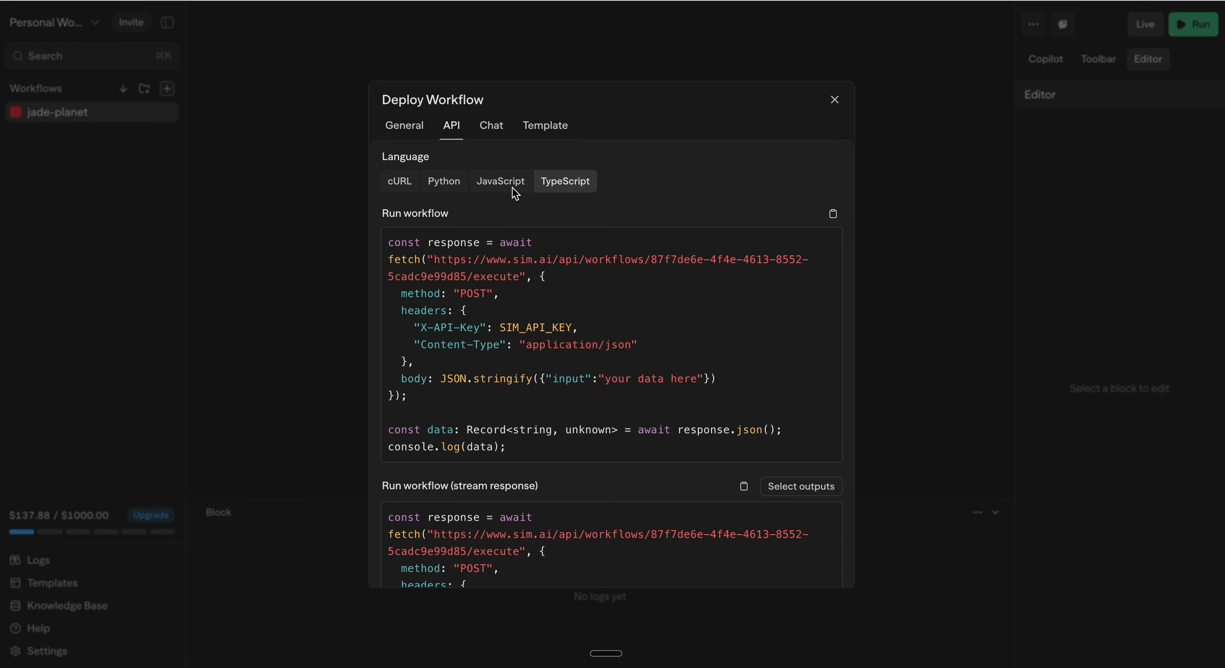
left_click(403, 186)
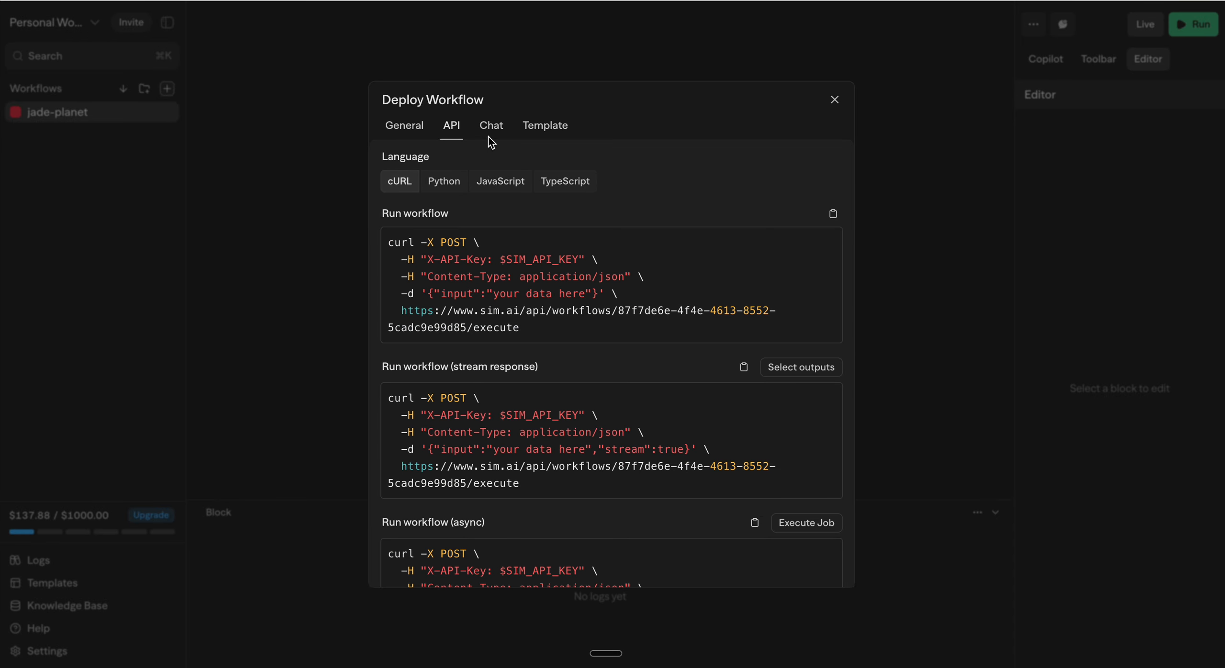
Step: Set the chat deployment's URL path to testchat2
left_click(492, 134)
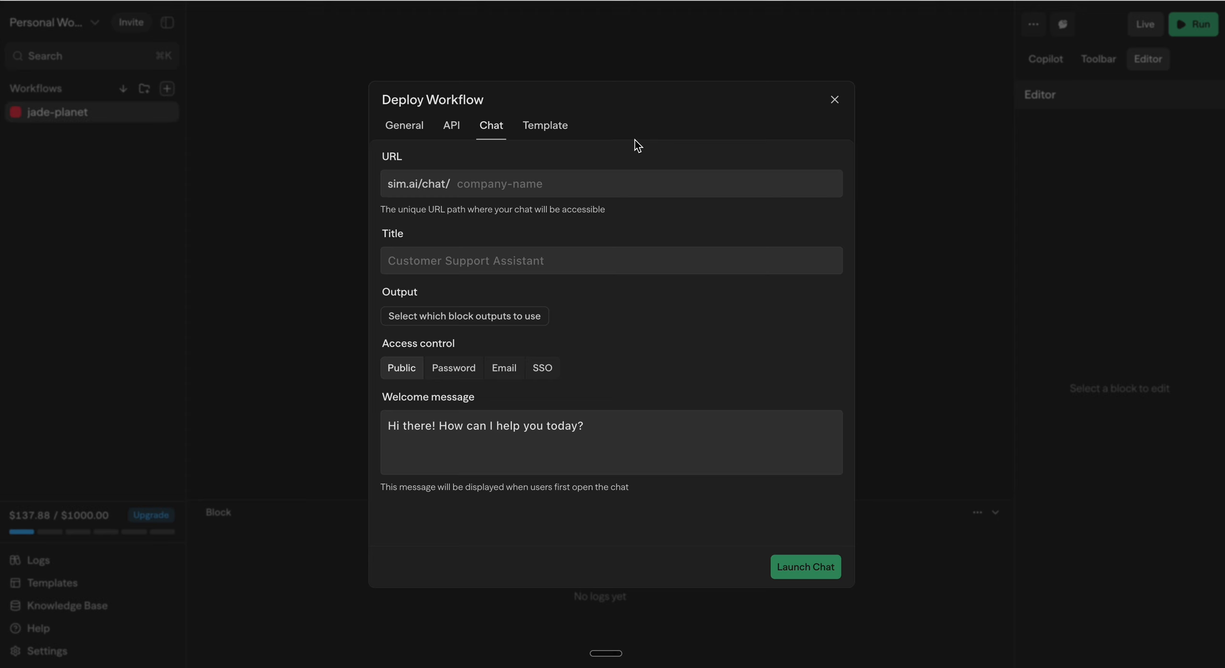
left_click(562, 185)
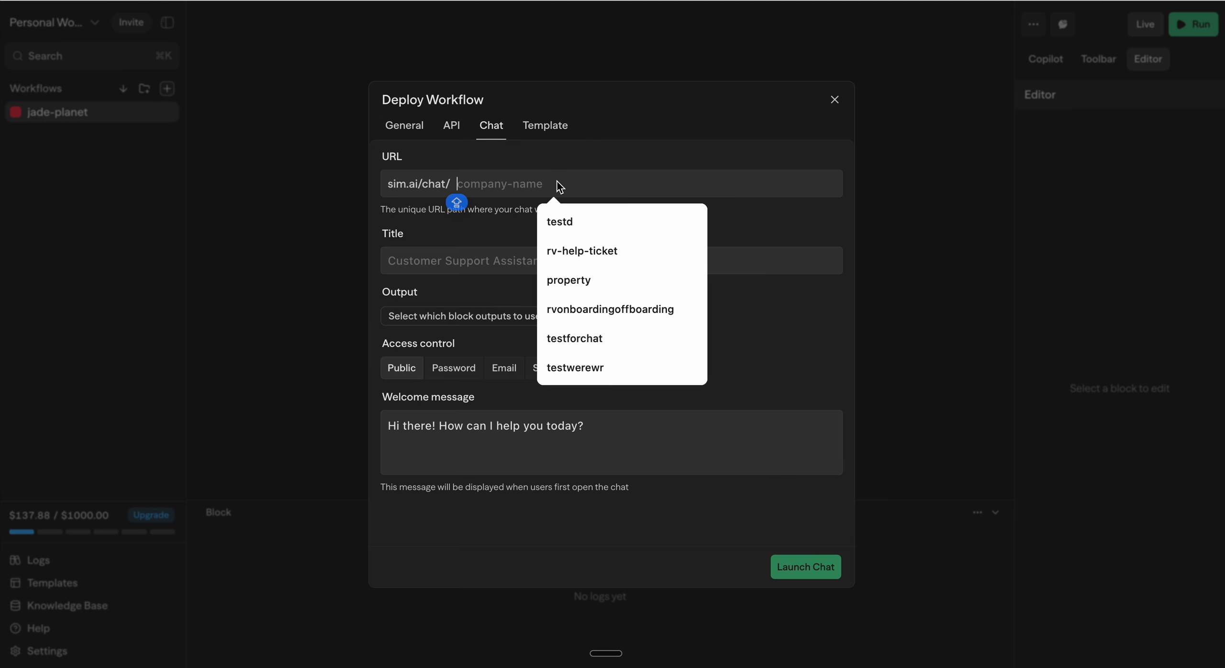
type("test")
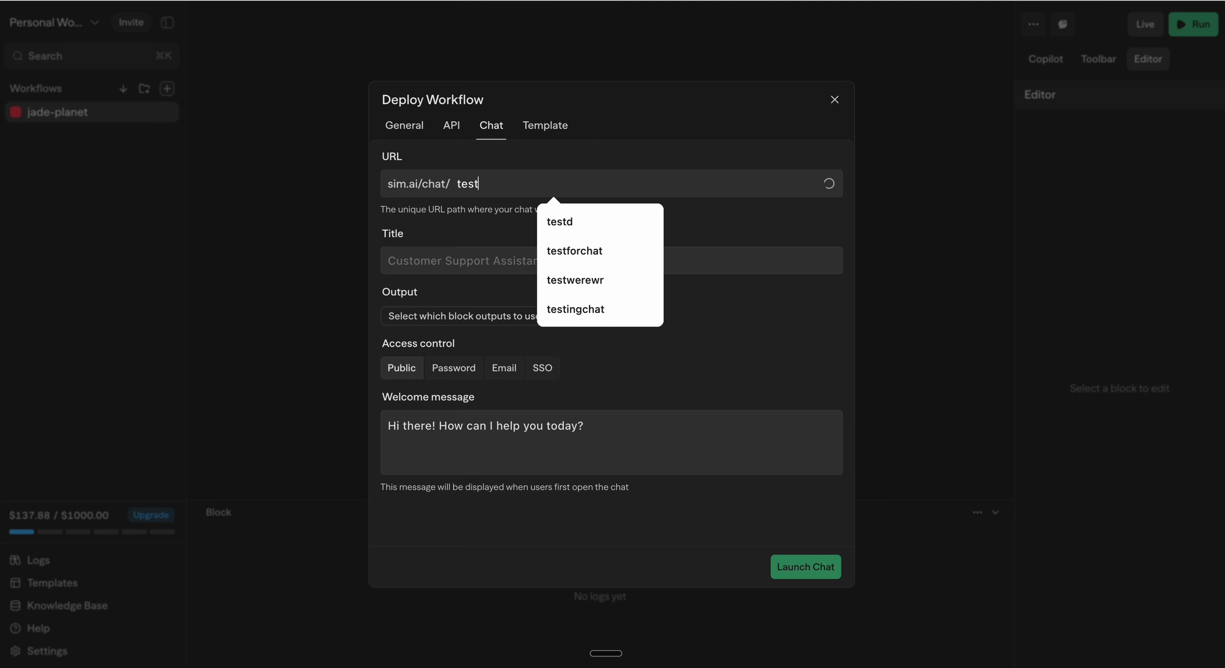
key("BackSpace")
type("chat")
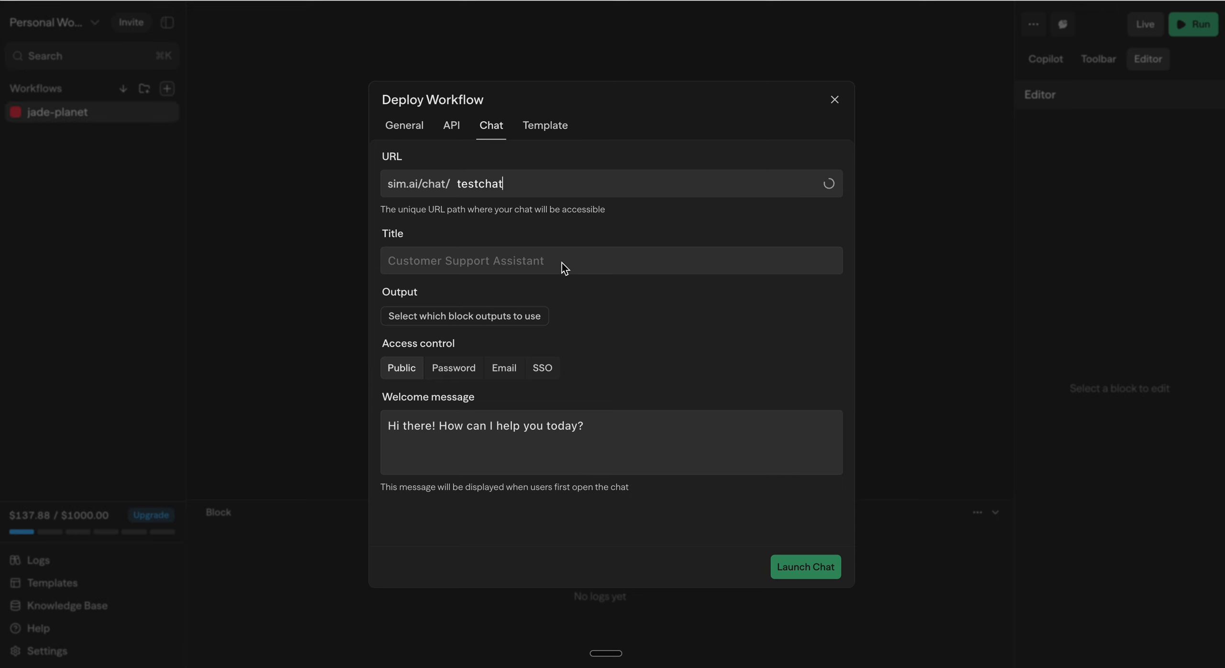
key("BackSpace")
key("BackSpace")
key("BackSpace")
type("hat2")
Step: Title the chat deployment TEST CHAT 2 and choose Agent 1's content as its output
left_click(423, 269)
type("TEST")
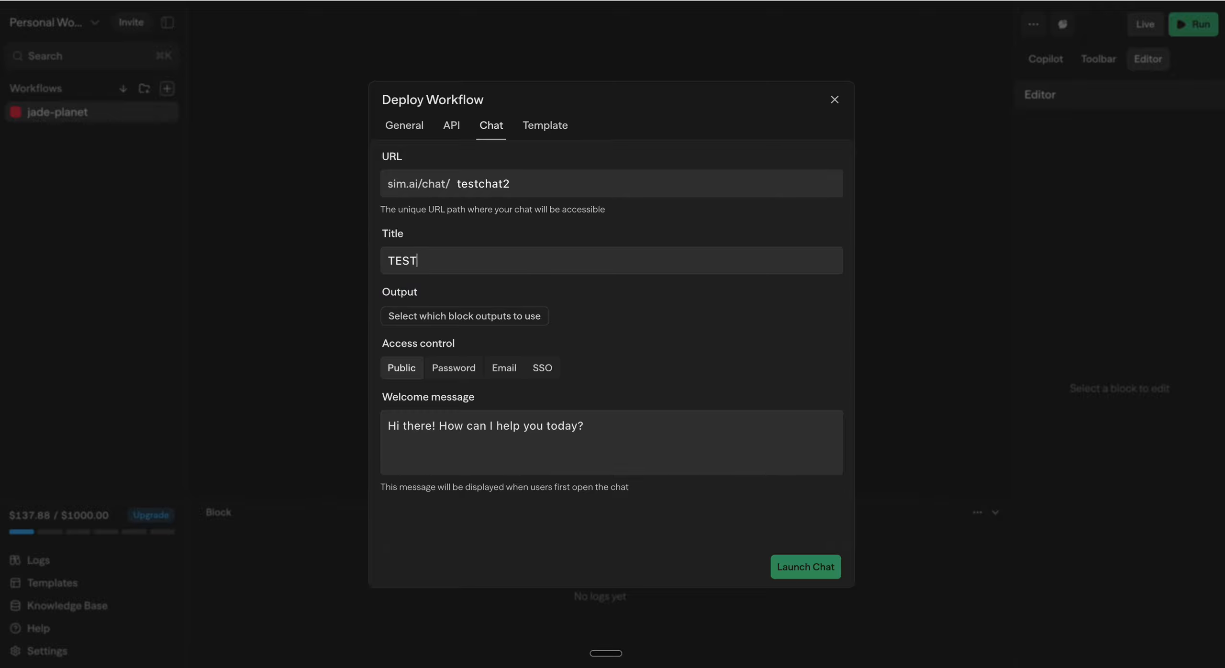
type(" CHAT 2")
left_click(472, 321)
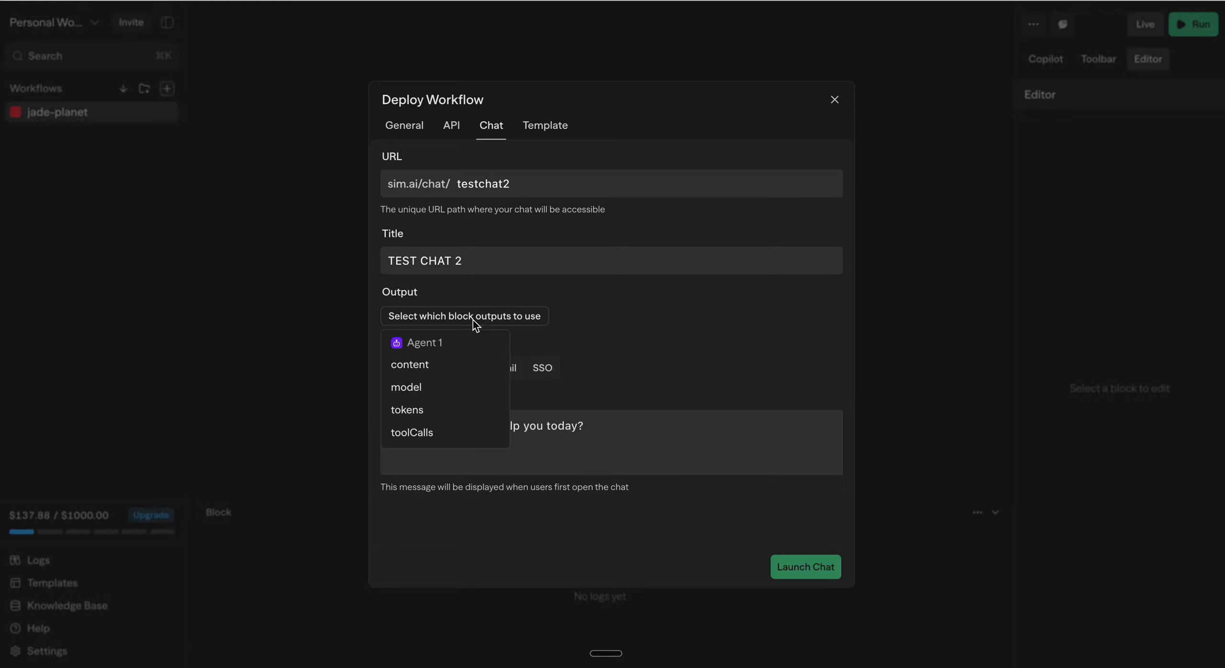
left_click(435, 365)
left_click(689, 372)
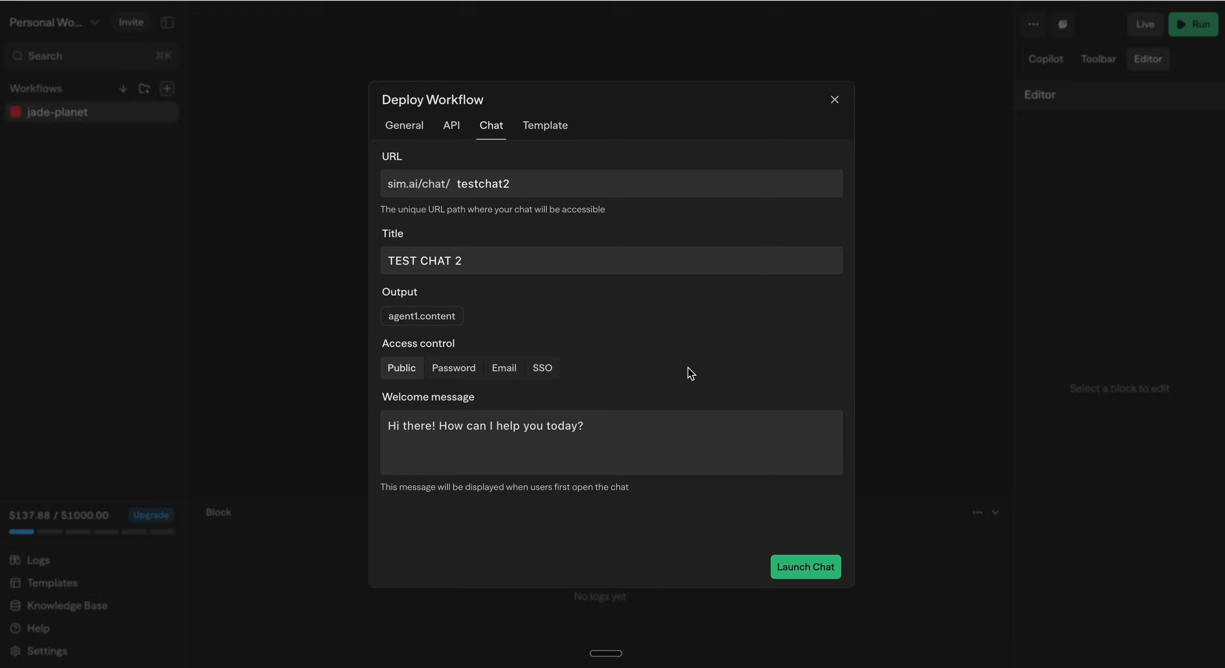
Step: Look through the chat's access control options, keep it Public, and launch the chat
left_click(443, 373)
left_click(511, 368)
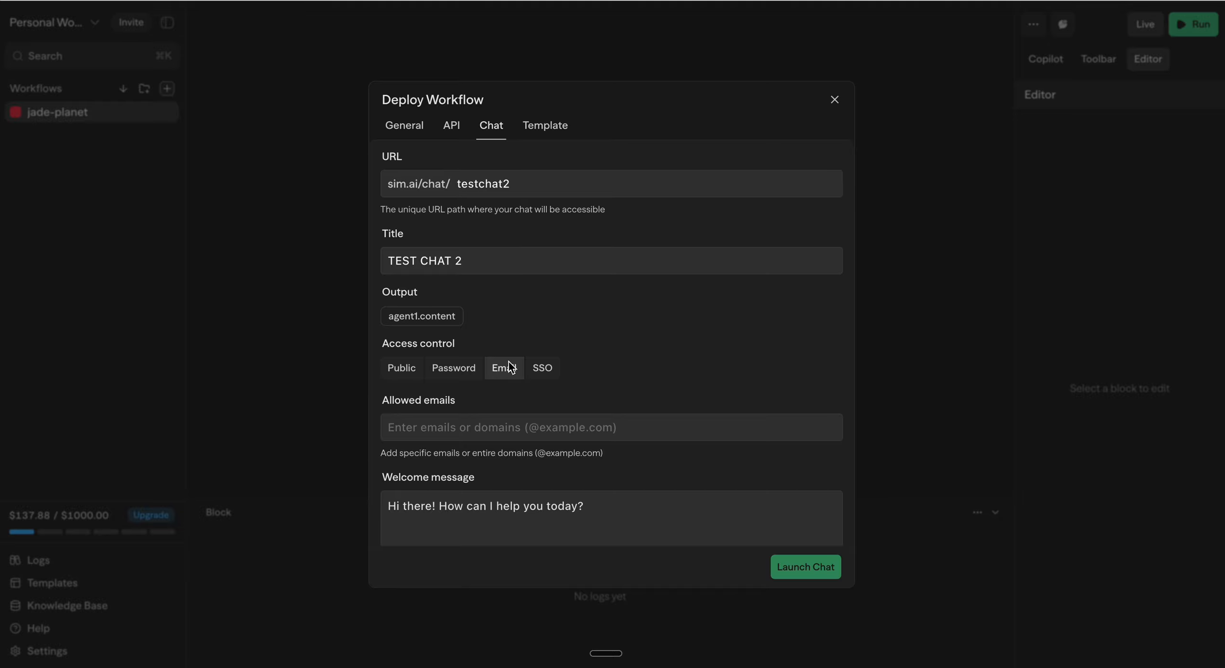
left_click(555, 369)
left_click(399, 375)
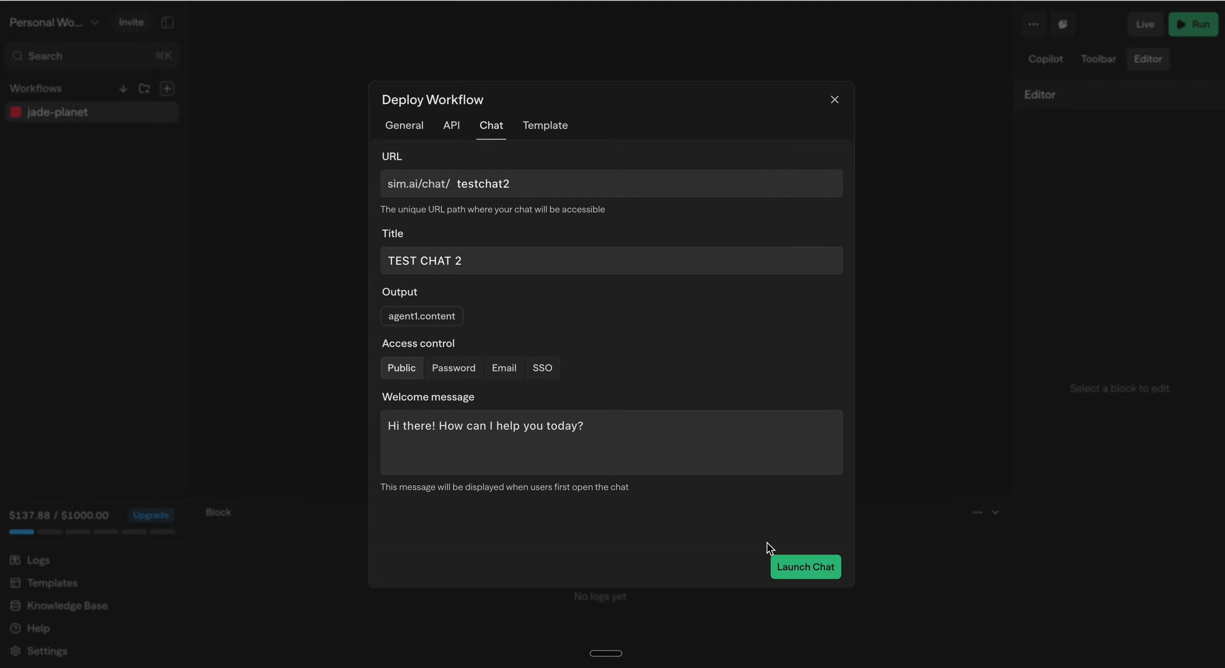
left_click(798, 560)
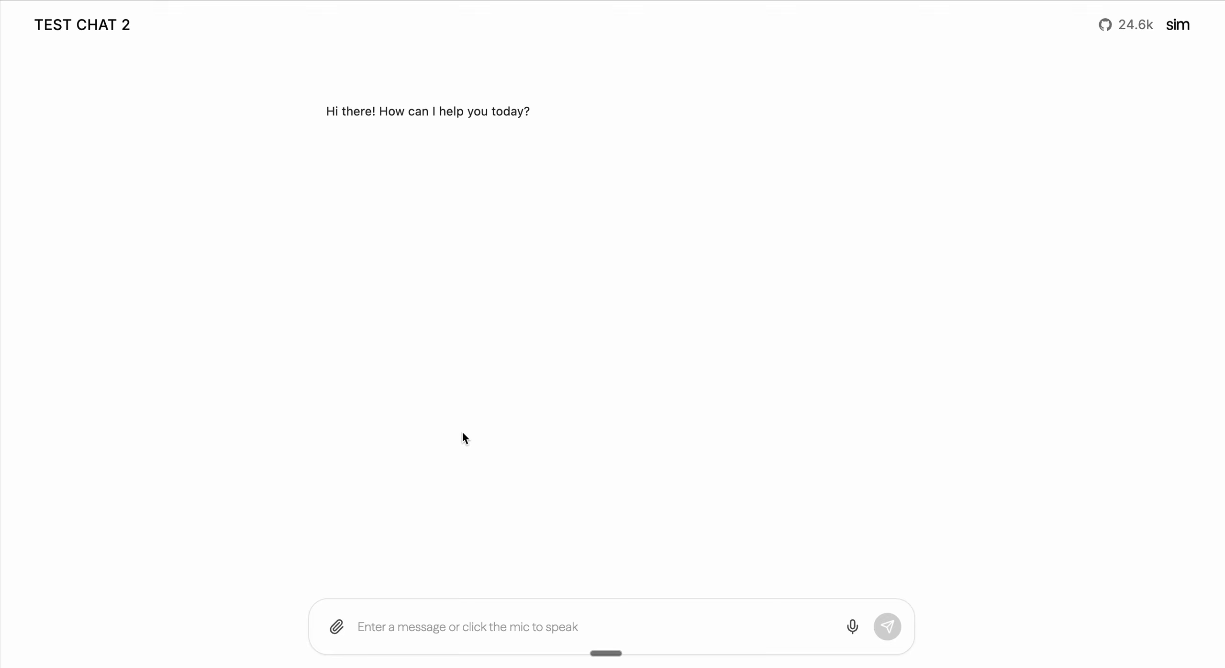
Step: Send the message "hi" in the launched TEST CHAT 2 page
left_click(414, 627)
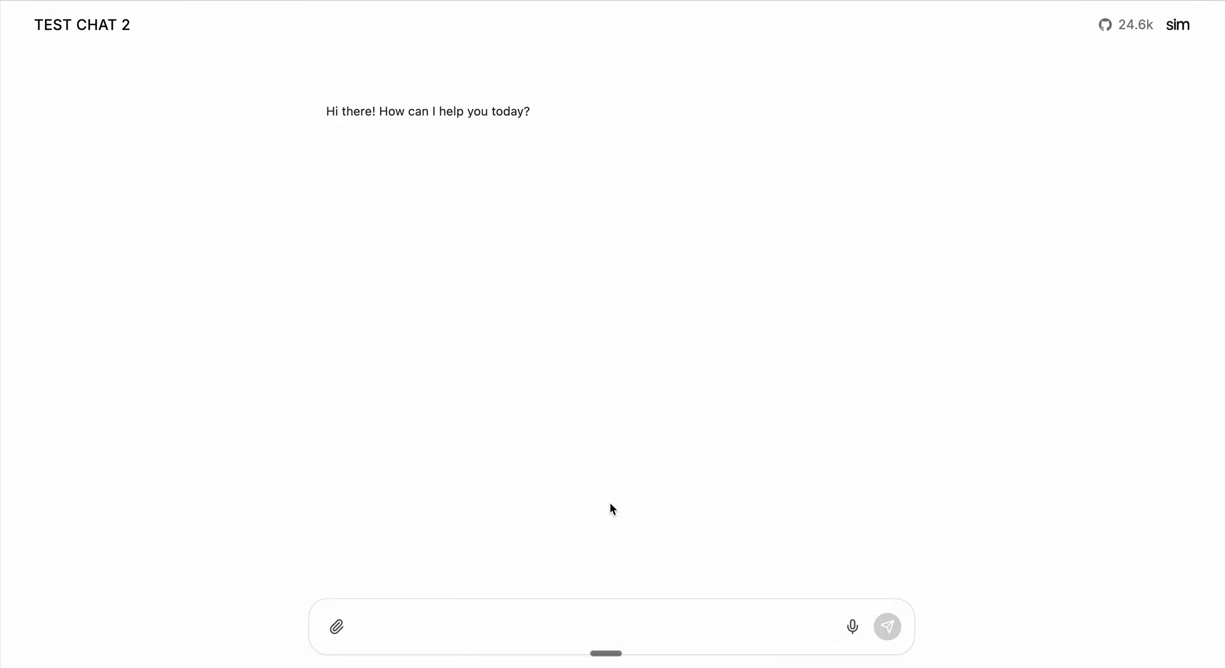
type("hi")
key("Return")
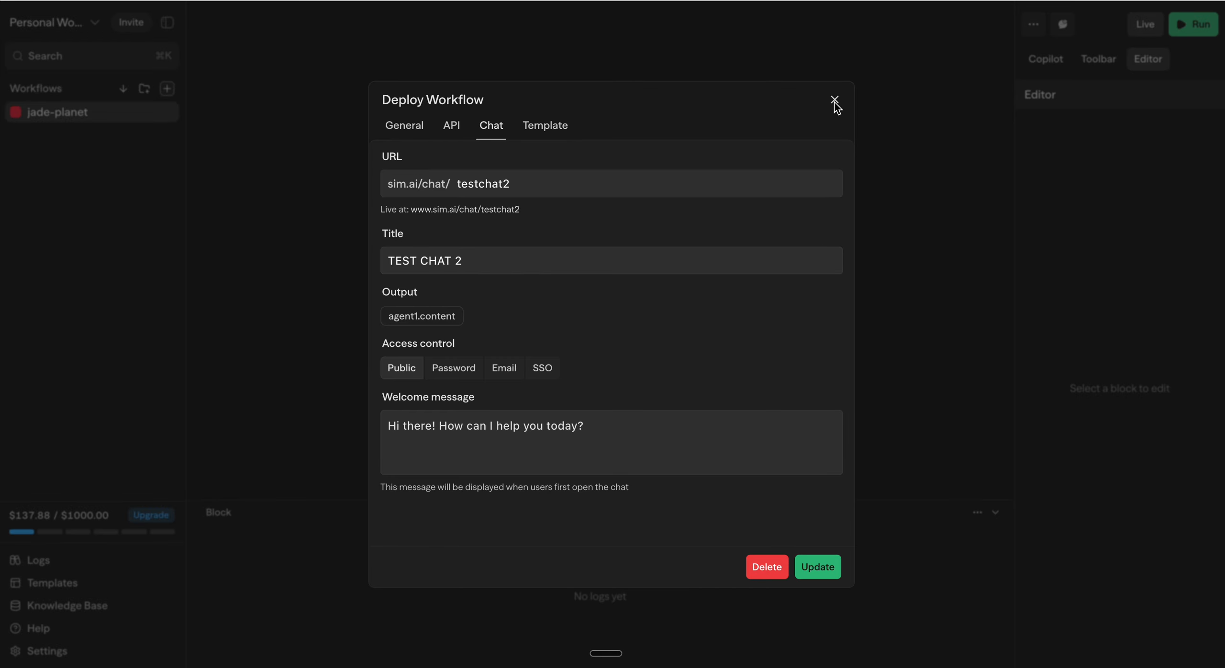
Step: Examine the template publishing form and the list of deployed versions, and close the deployment dialog
left_click(547, 128)
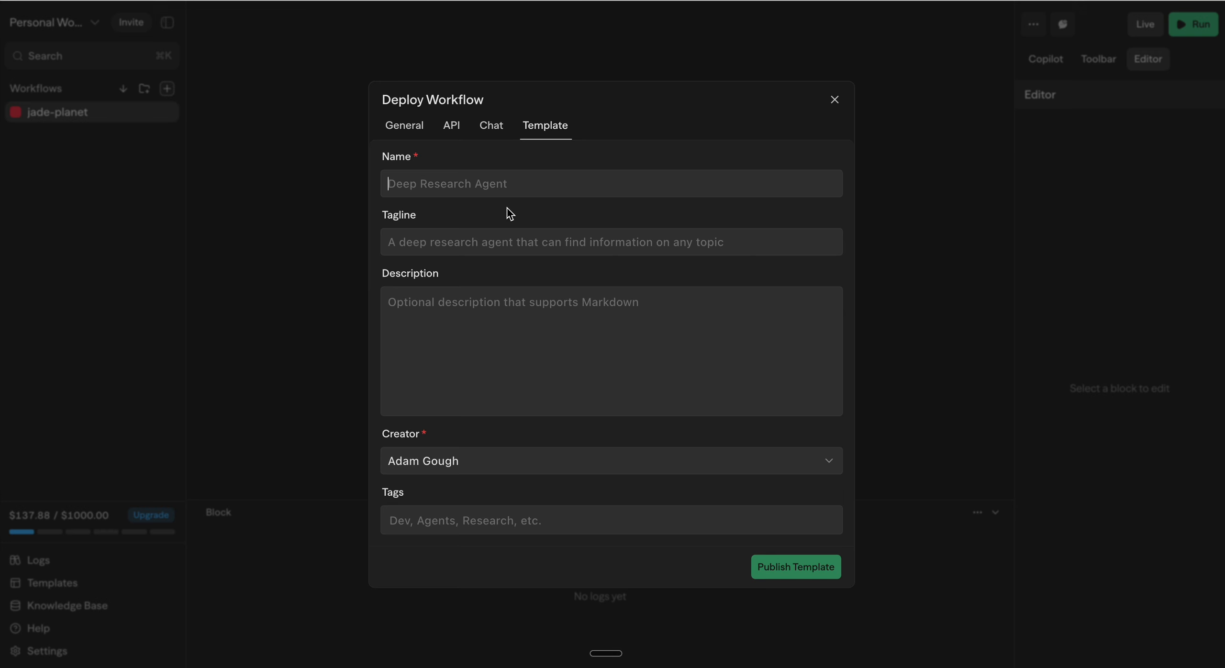
left_click(438, 337)
left_click(408, 126)
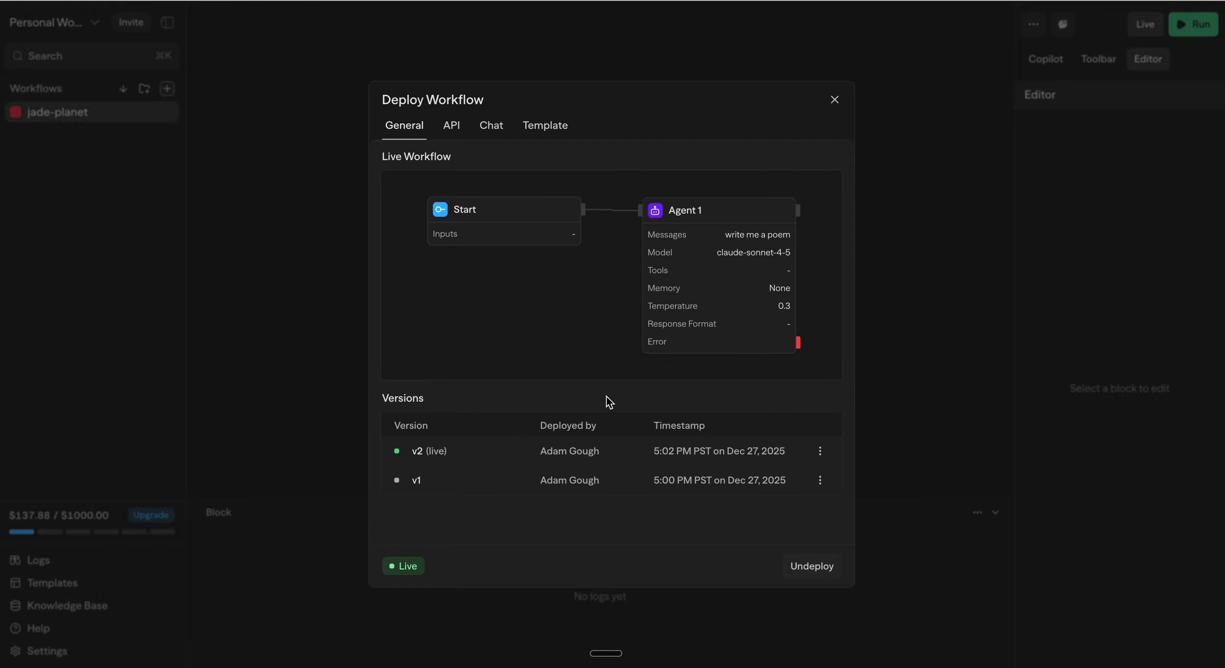
left_click(833, 99)
Step: Add a Function block connected after Agent 1 and align it level with the Agent 1 block
left_click_drag(792, 173, 719, 165)
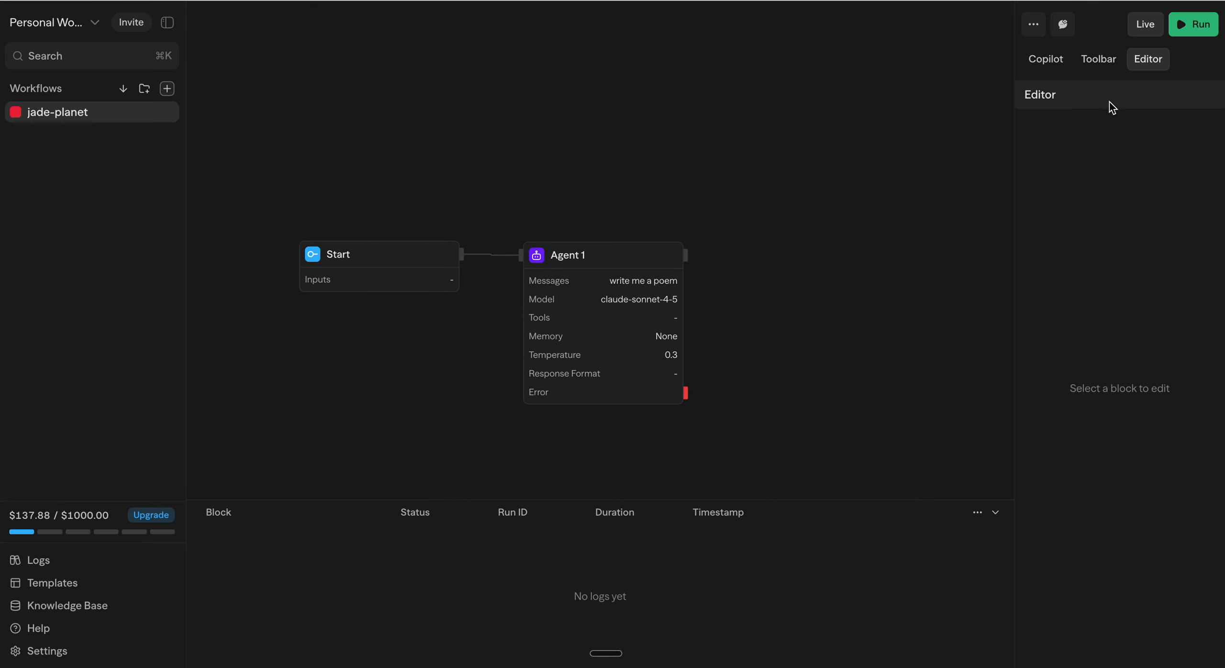
left_click(1099, 64)
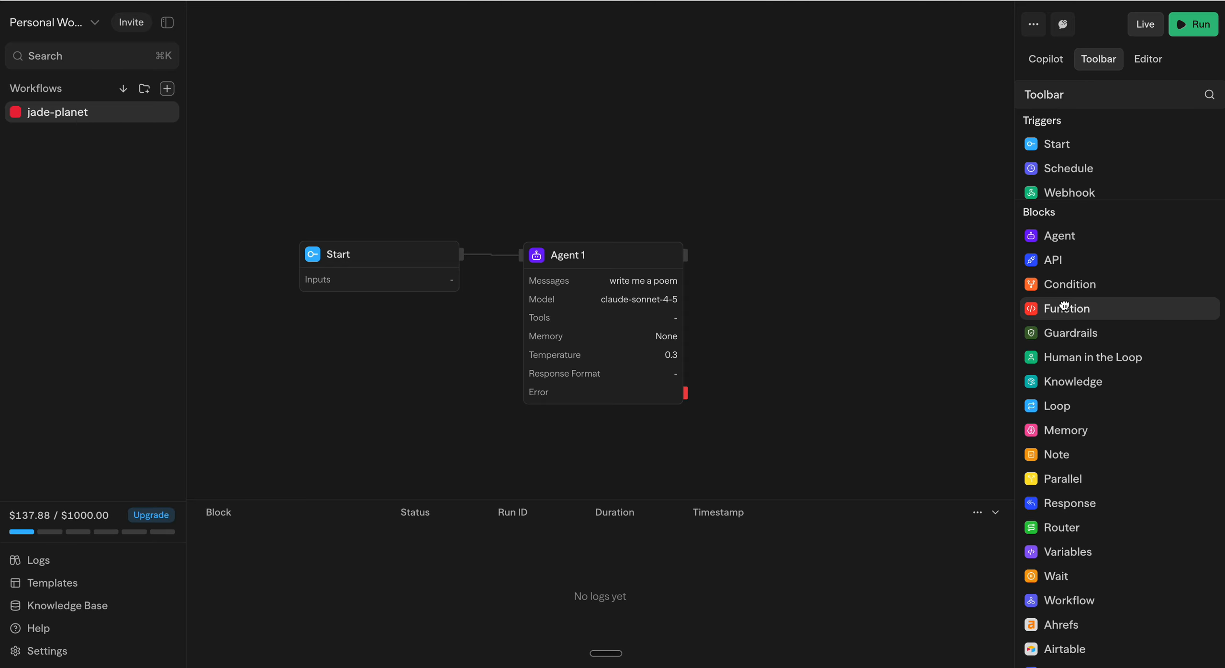
left_click_drag(1040, 308, 734, 197)
scroll(774, 191, "down", 2)
scroll(734, 196, "up", 2)
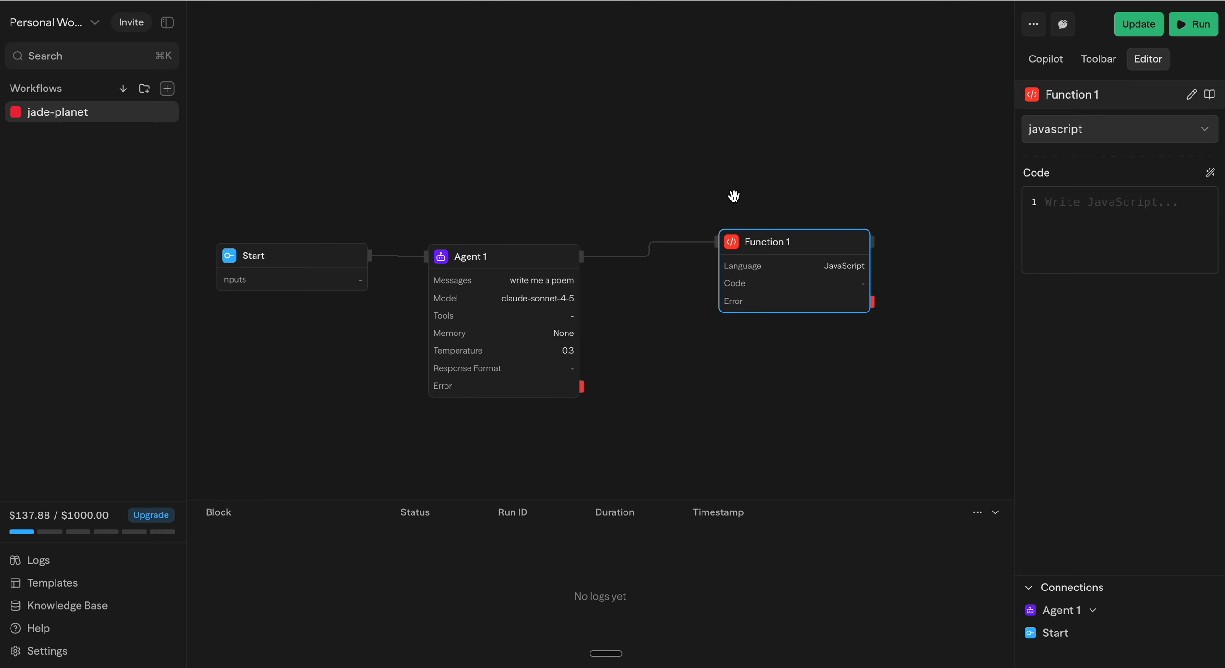
left_click_drag(772, 246, 755, 254)
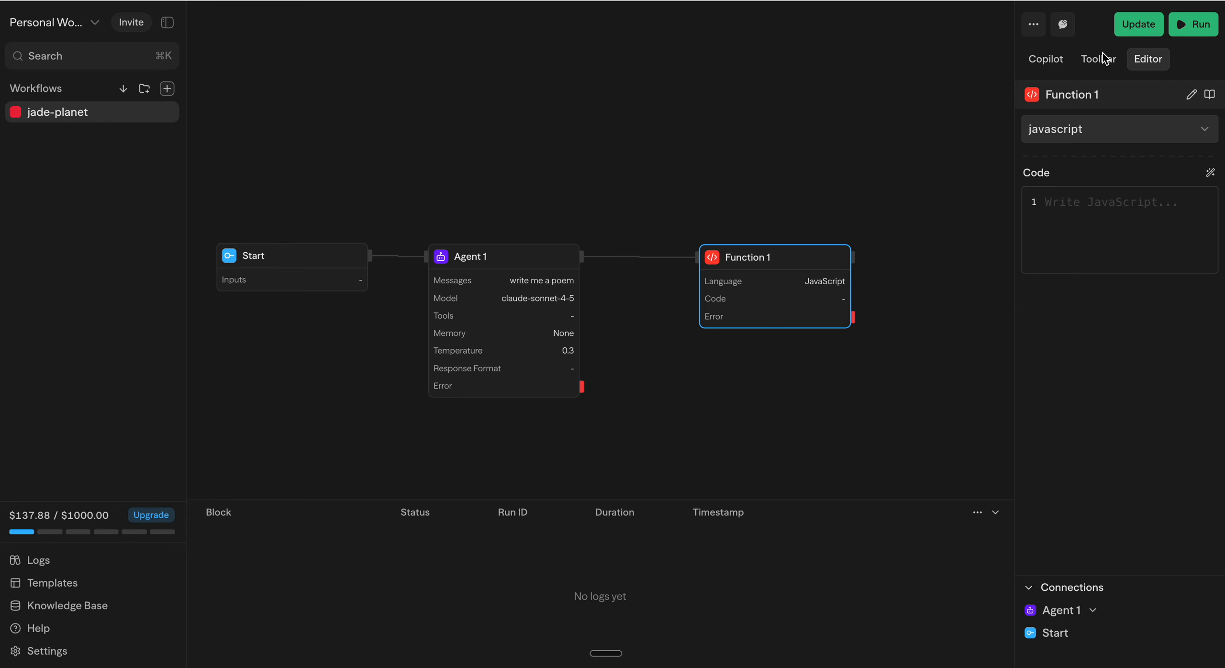
Step: Update the live deployment with the workflow's new Function block and close the deployment dialog
left_click(1135, 30)
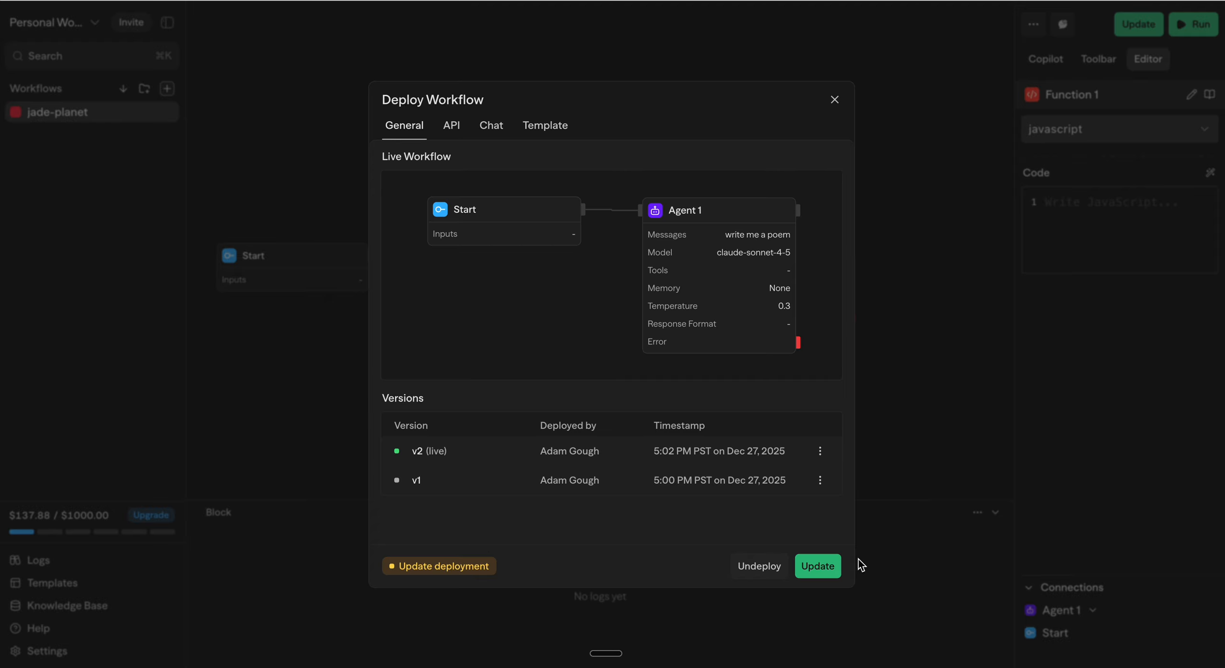
left_click(819, 566)
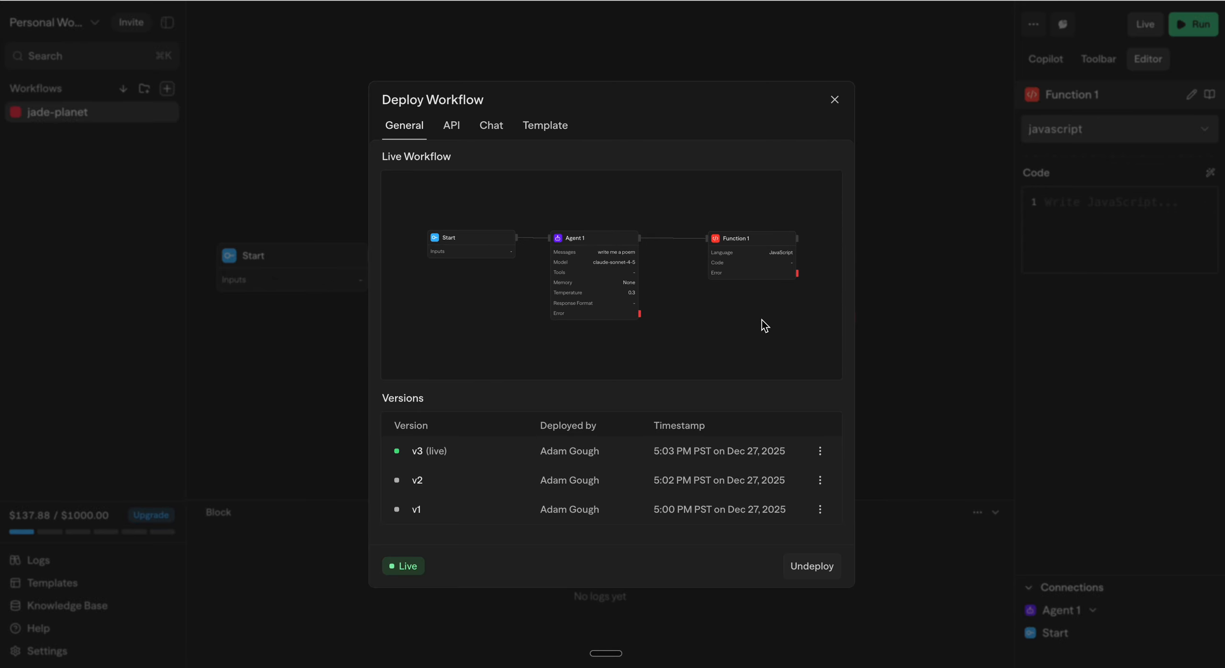
left_click(834, 98)
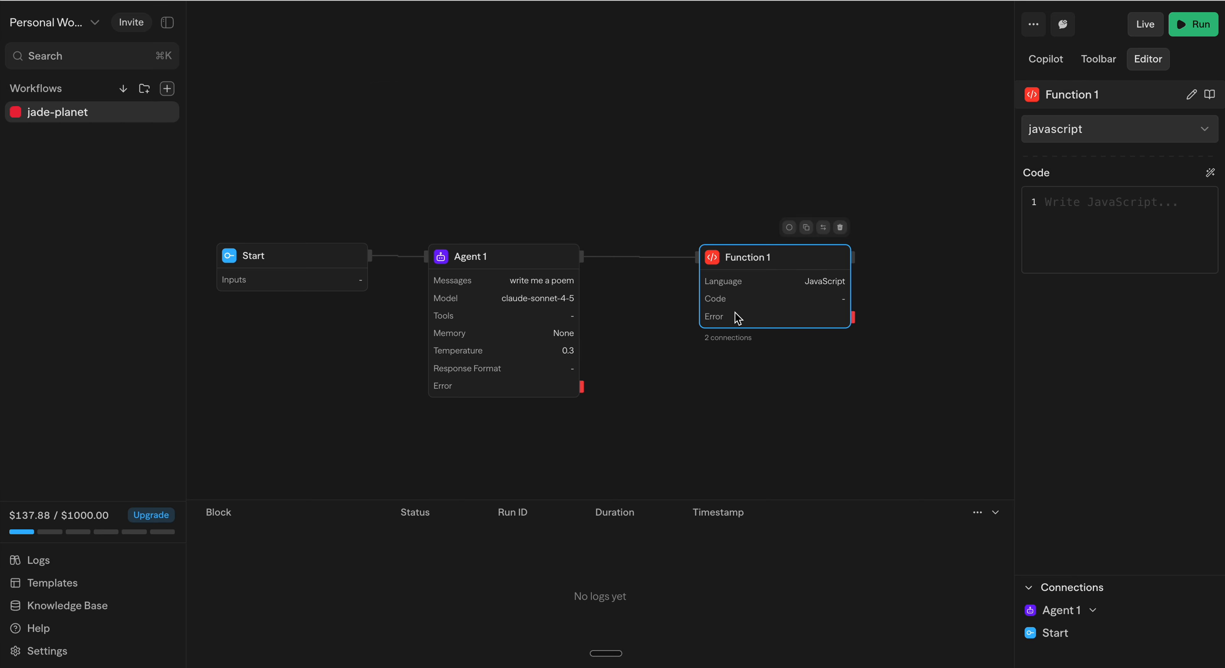
Step: Promote deployment version v2 to live and close the deployment dialog
left_click(1151, 29)
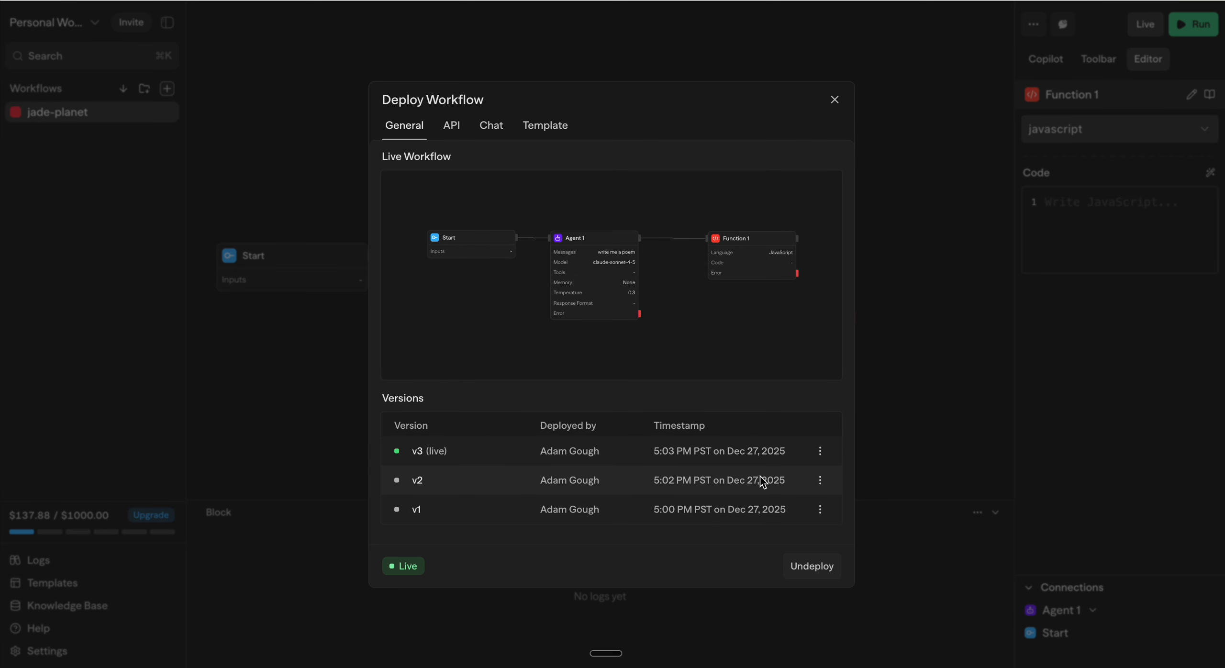
left_click(821, 481)
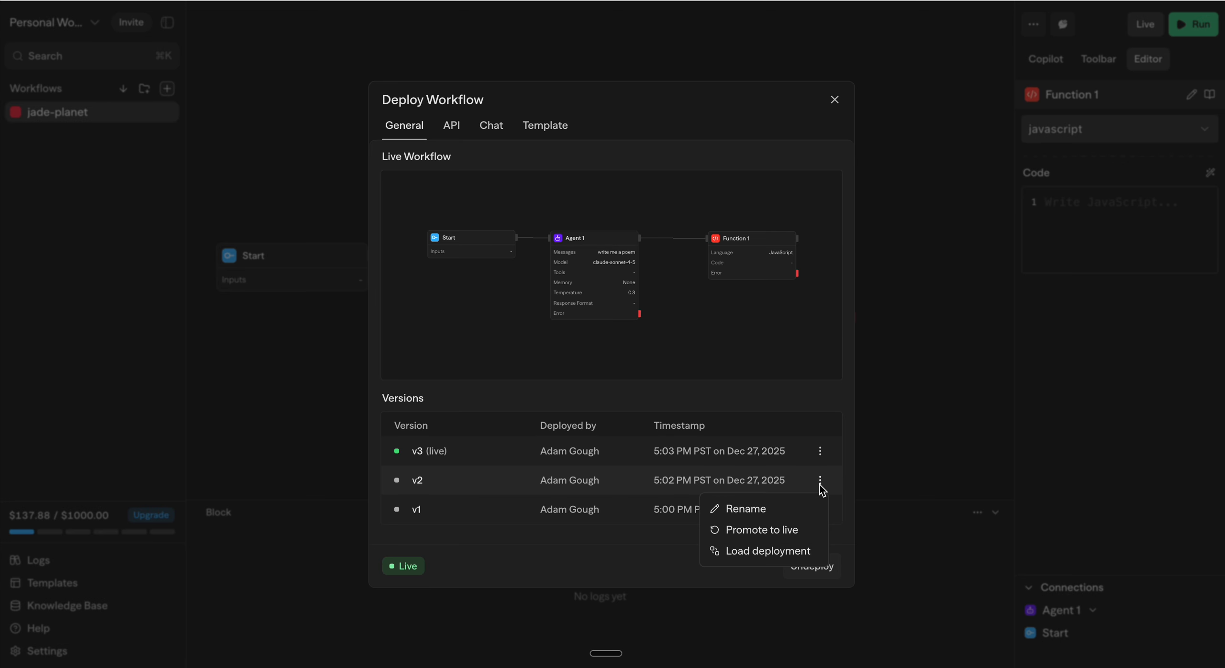
left_click(787, 535)
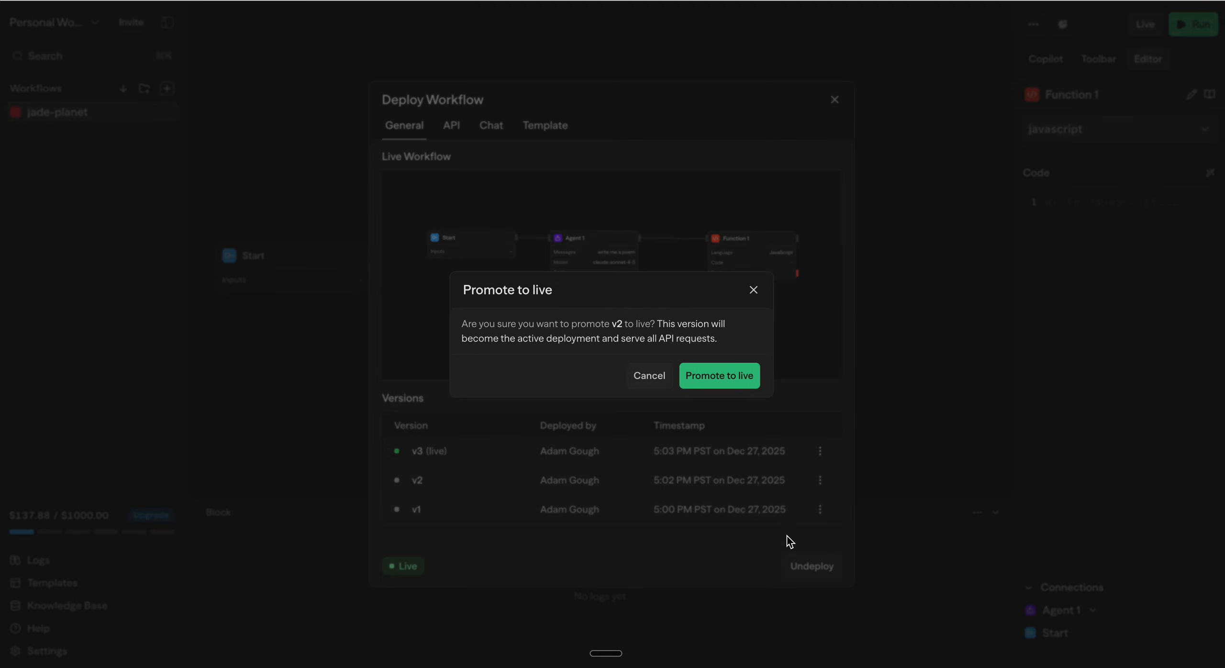
left_click(718, 377)
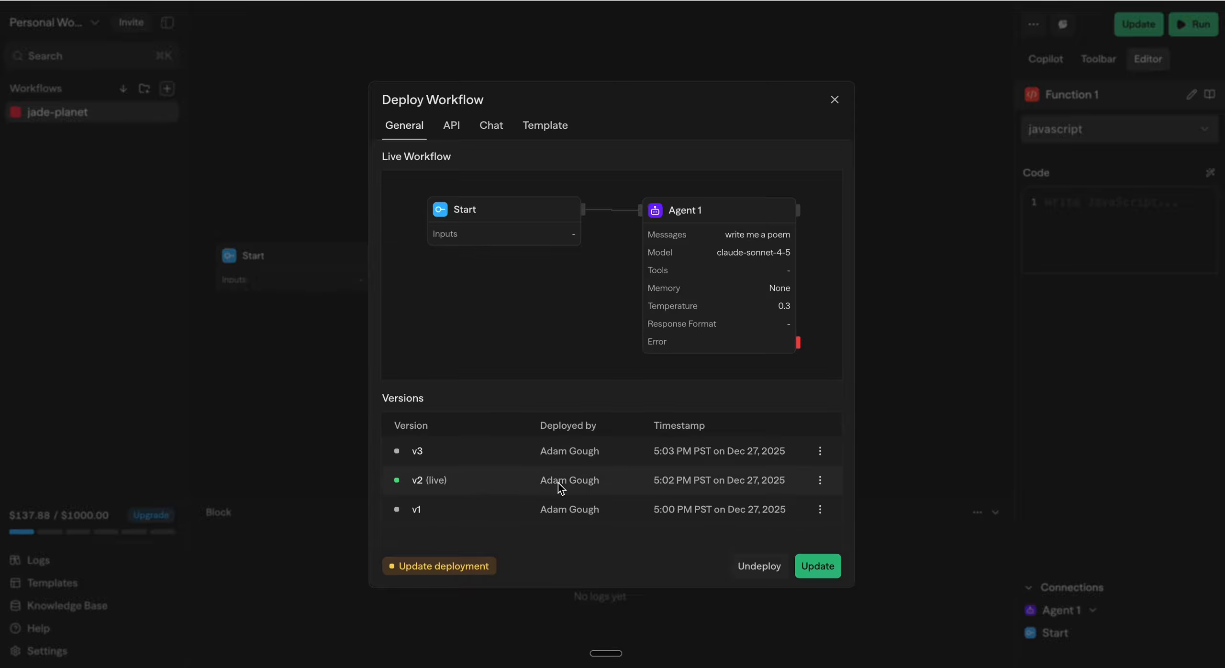
left_click(835, 99)
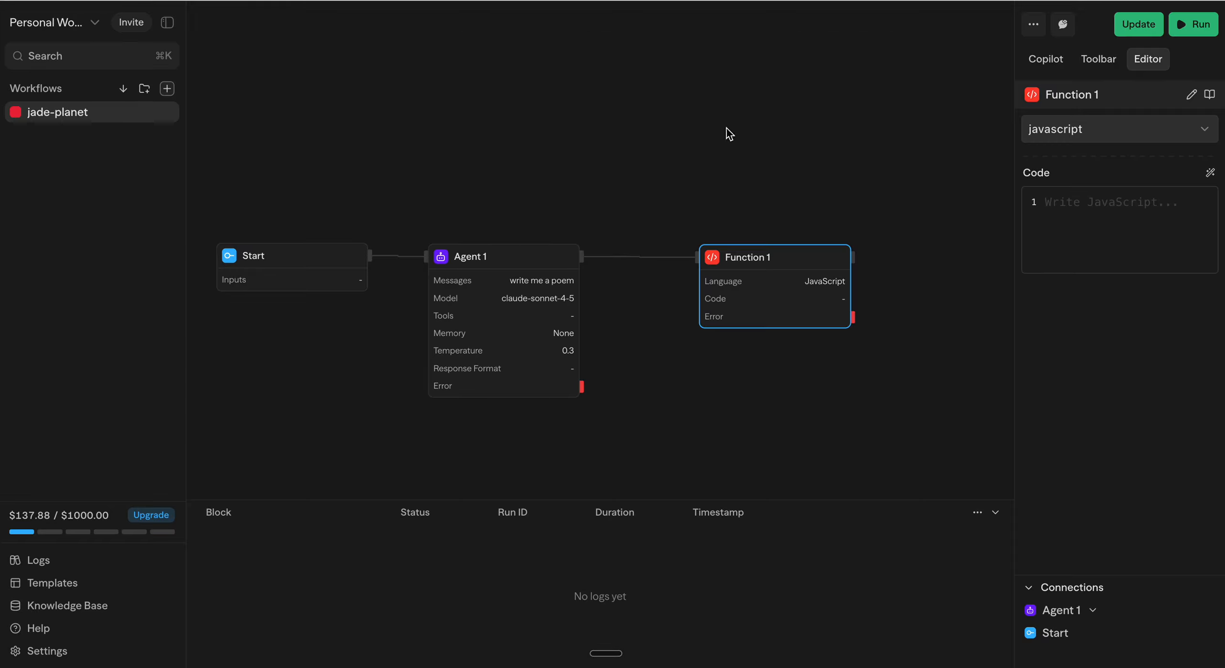
Step: Check which actions are available for version v3 in the deployment's version list
left_click(1124, 30)
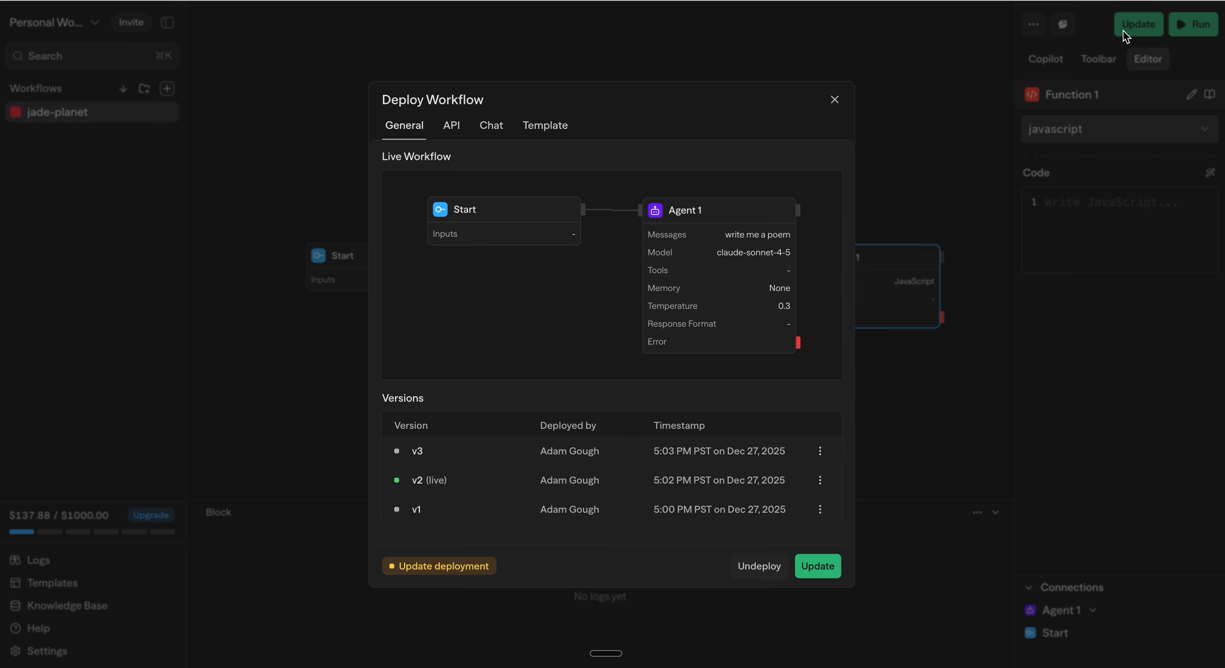
left_click(821, 456)
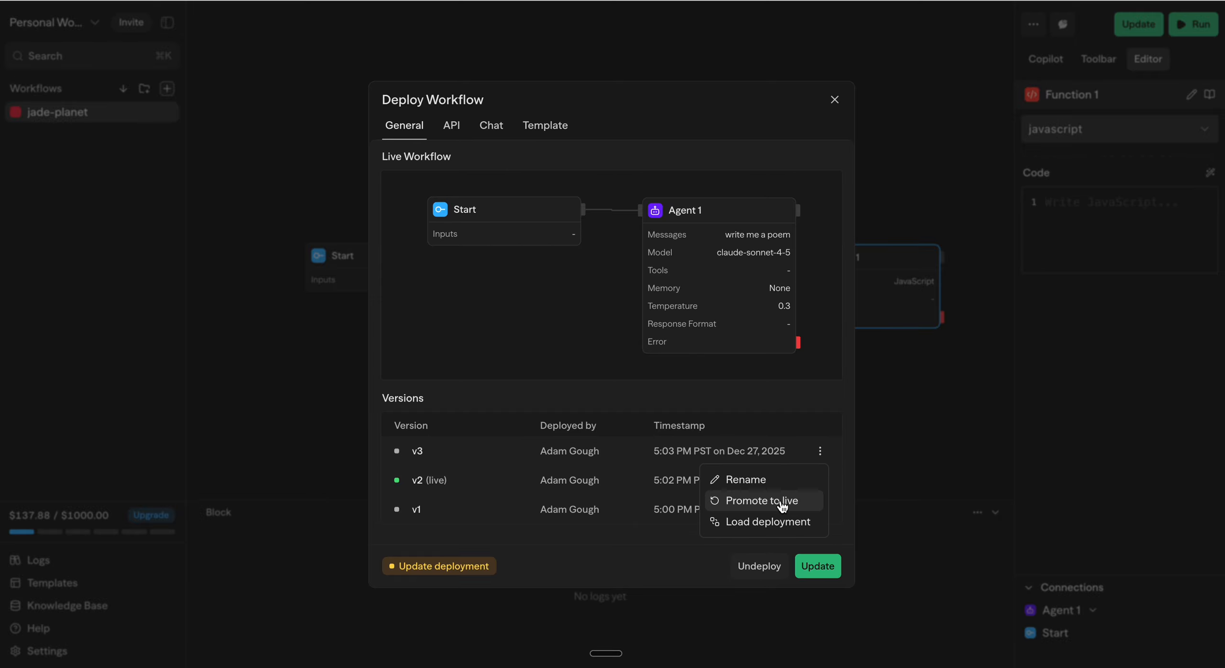
left_click(558, 400)
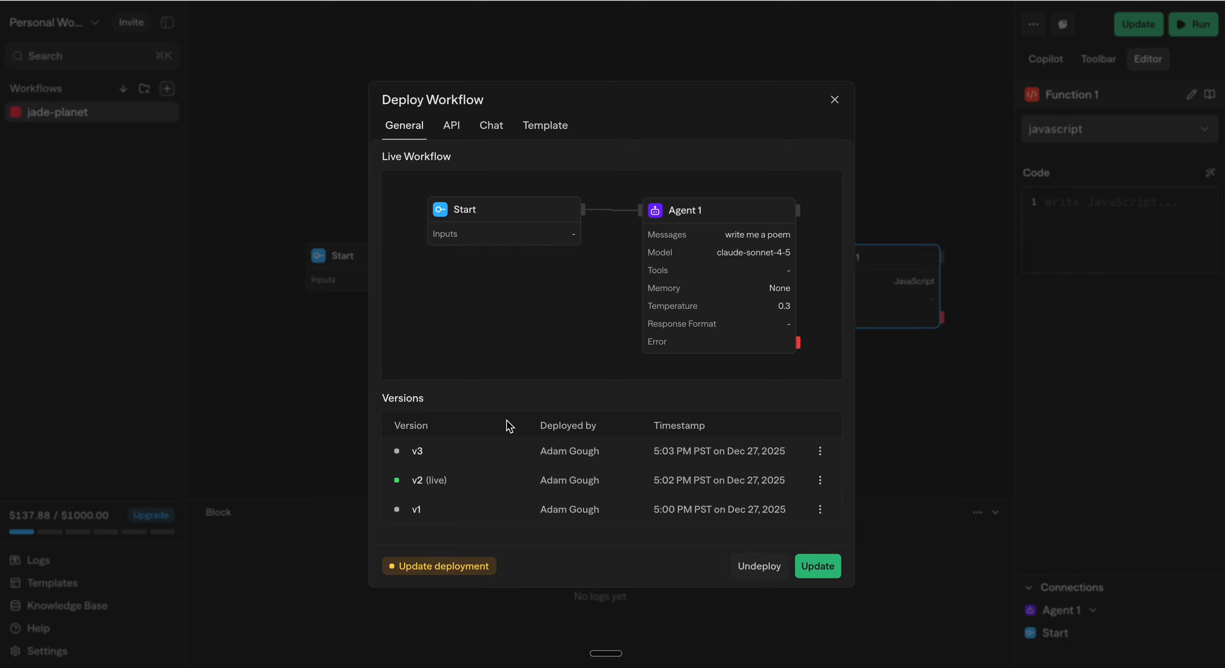
Step: Preview deployment version v3 and promote it to live
left_click(473, 450)
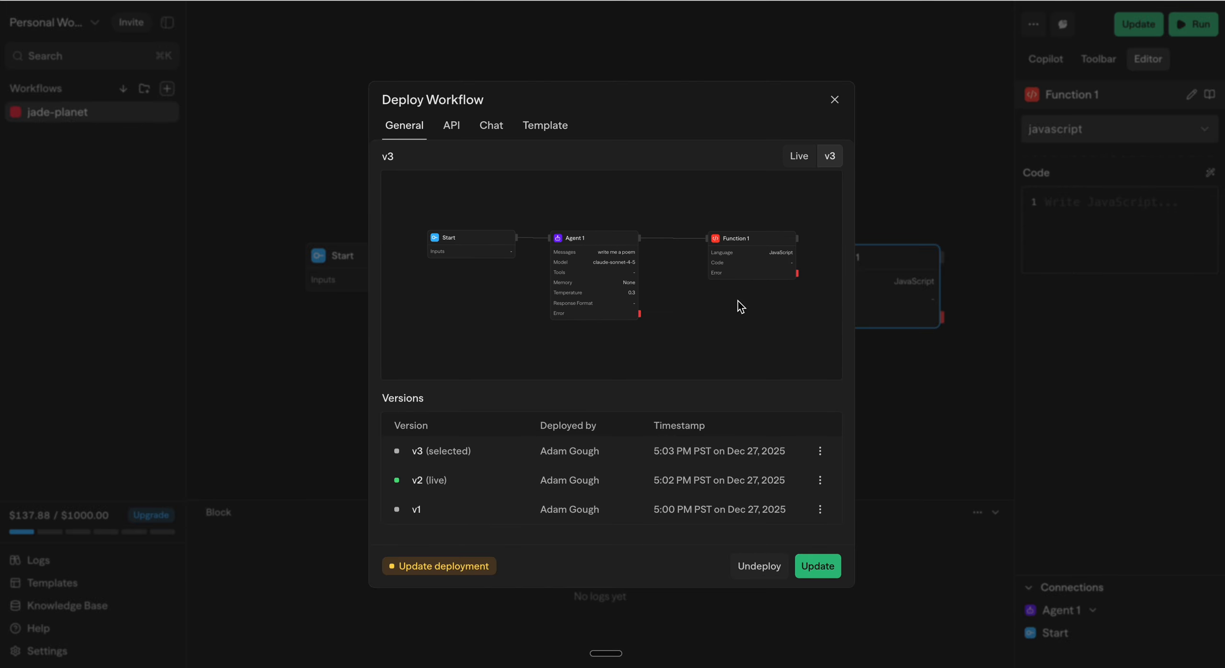
left_click(820, 451)
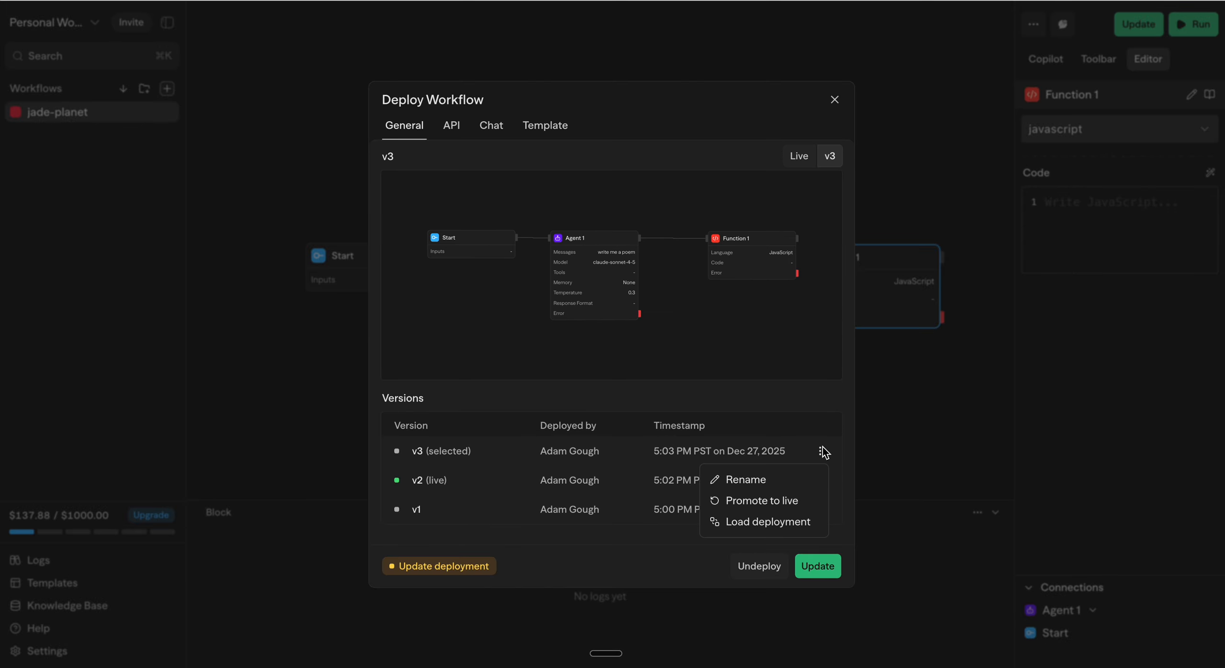
left_click(772, 501)
left_click(727, 386)
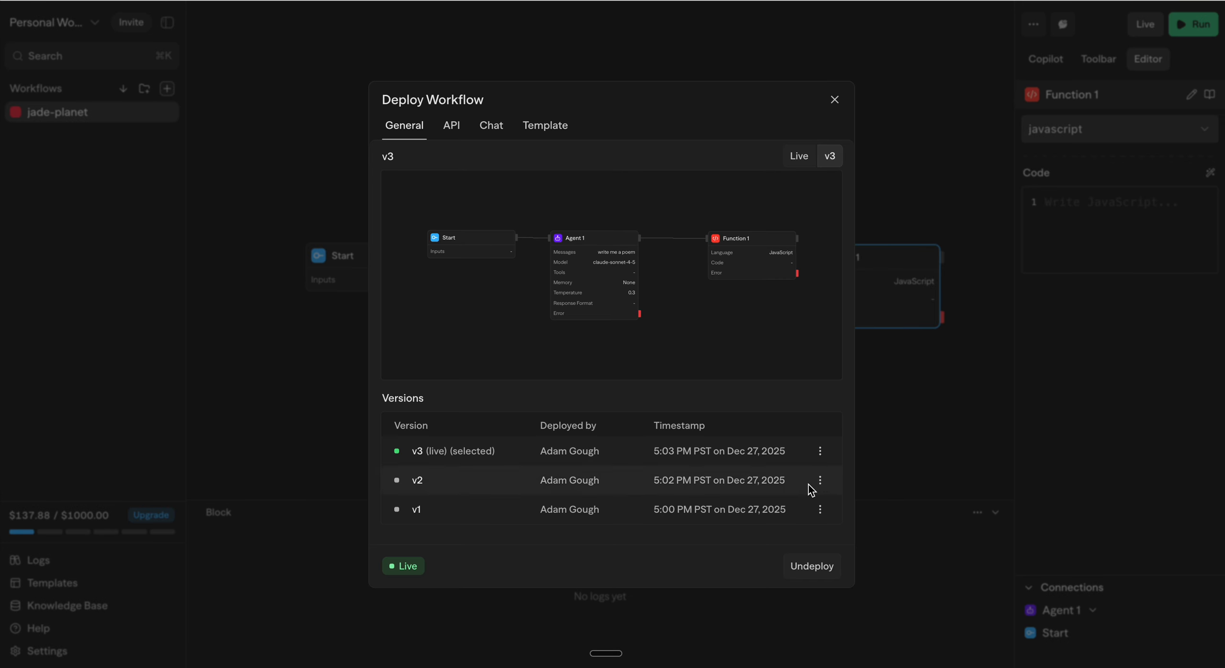
Step: Preview deployment version v2 and load it into the editor, replacing the current workflow
left_click(636, 486)
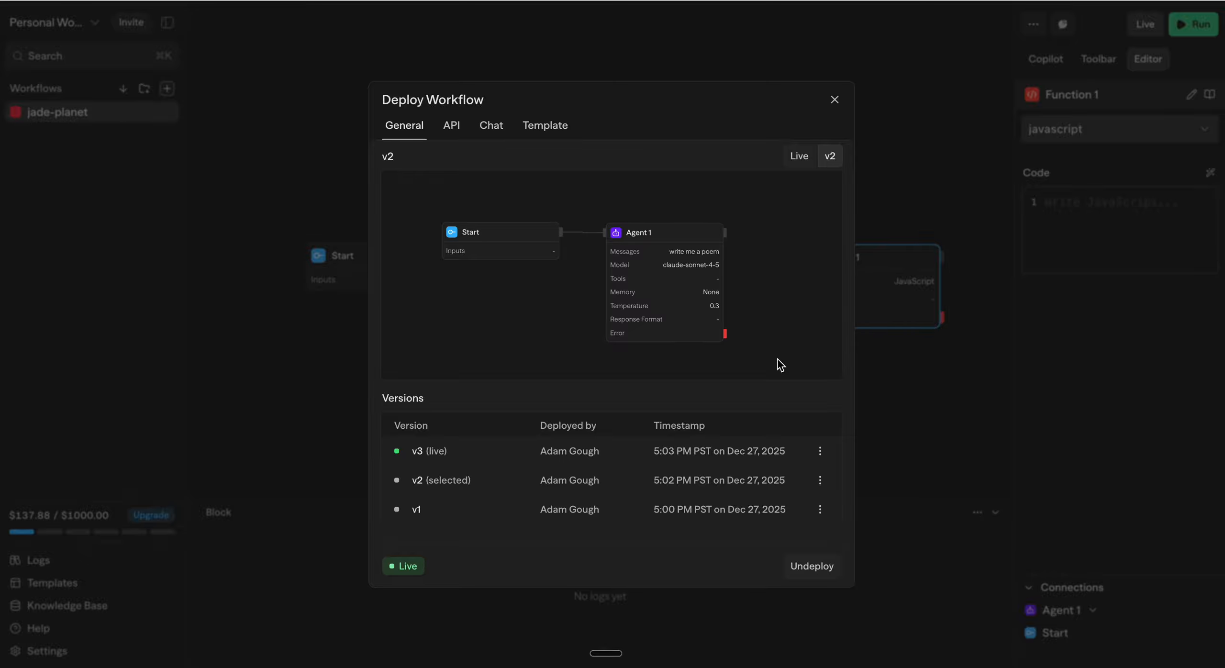
left_click(820, 482)
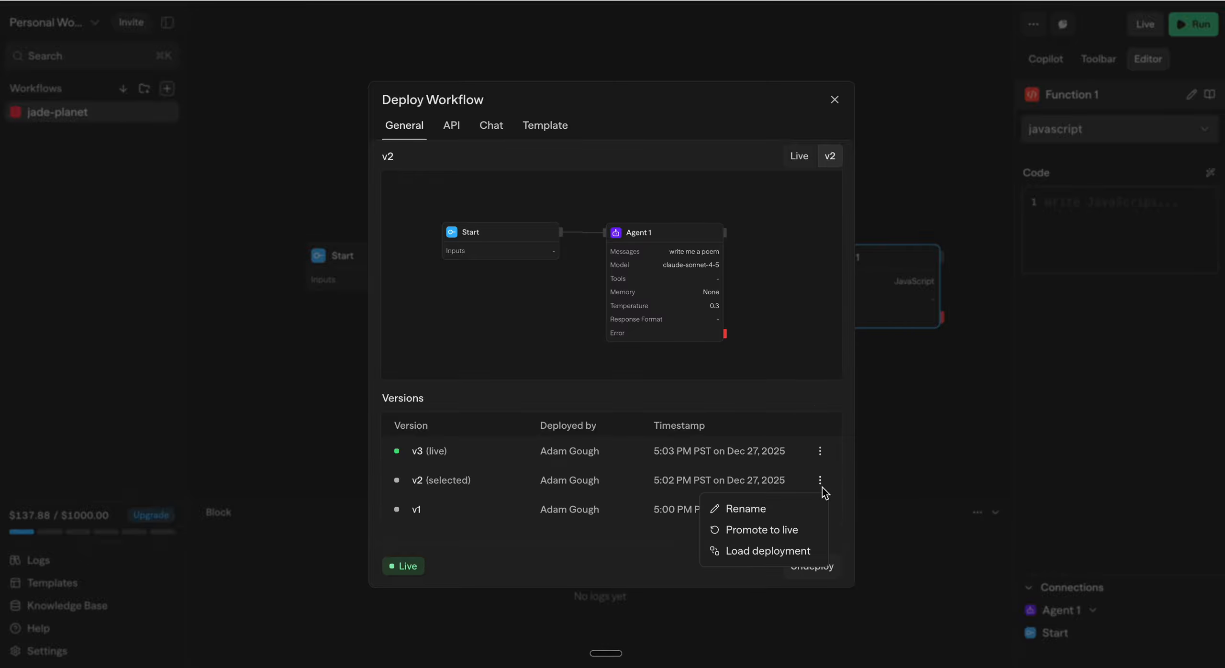
left_click(775, 552)
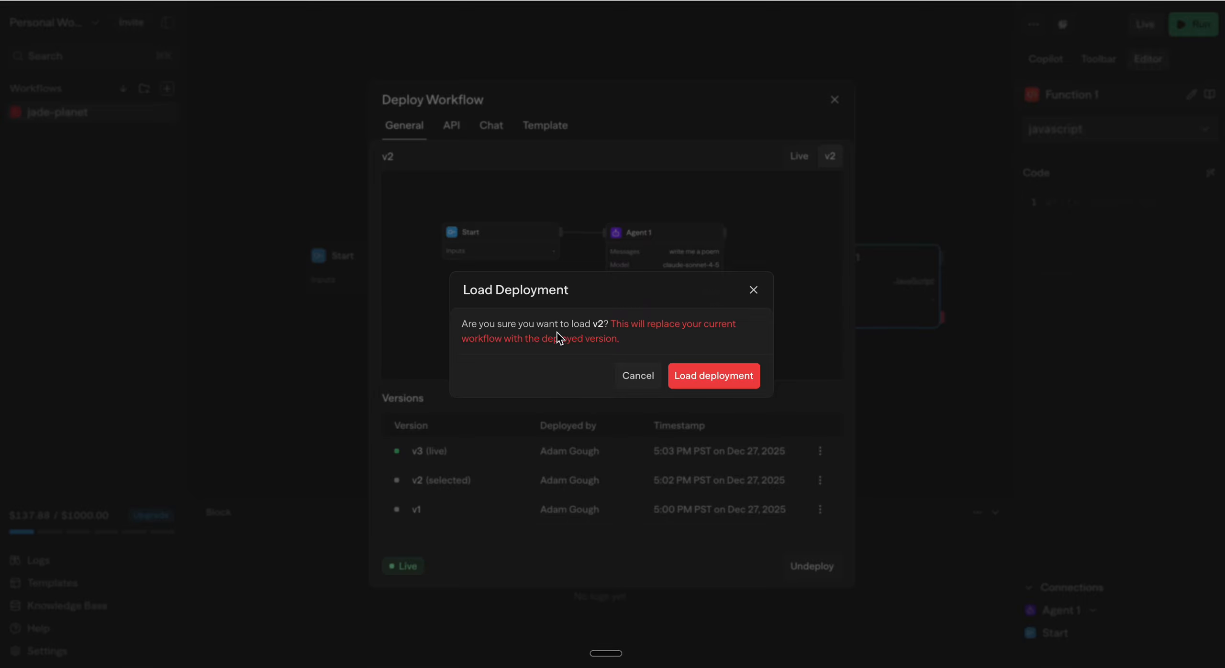
left_click(696, 377)
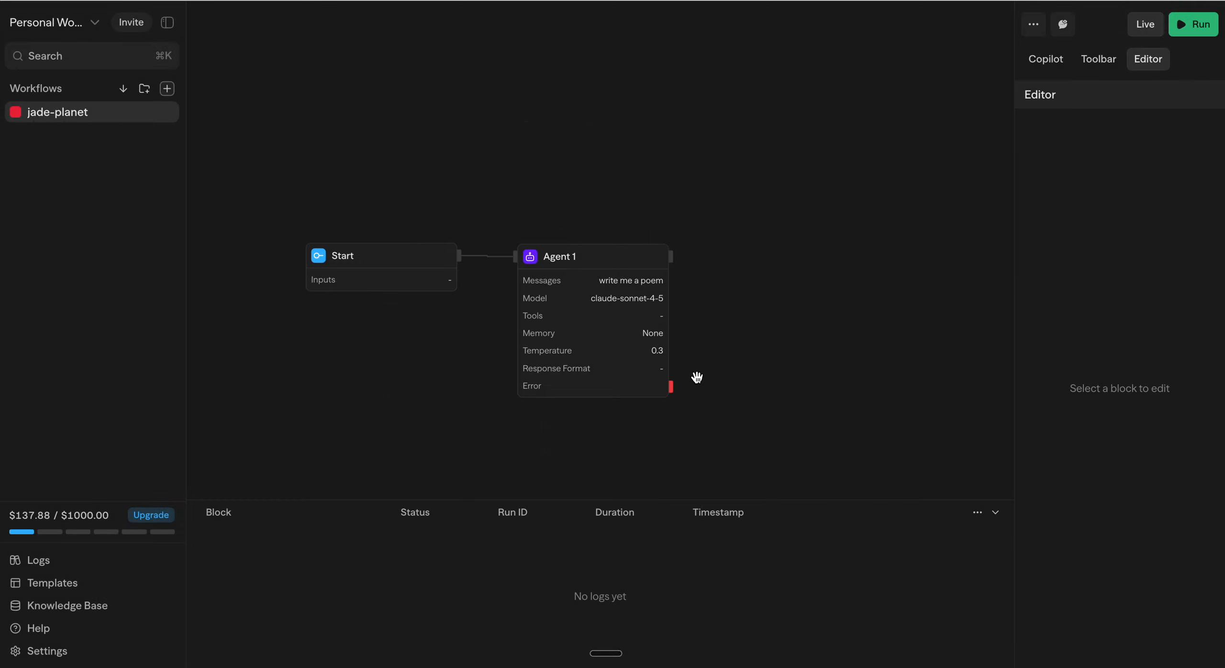
Step: Compare the v2 and v3 previews in the deployment dialog and update the live deployment with the current workflow
left_click_drag(619, 166, 706, 164)
scroll(706, 163, "right", 1)
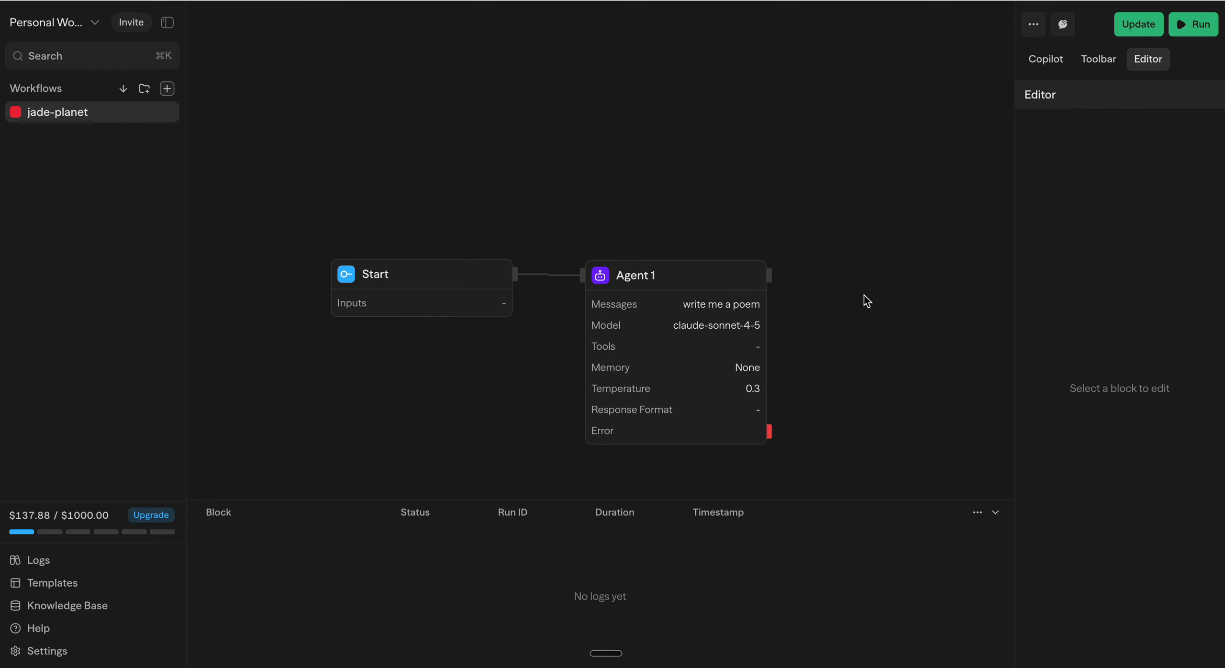
scroll(864, 295, "down", 3)
left_click_drag(867, 298, 798, 279)
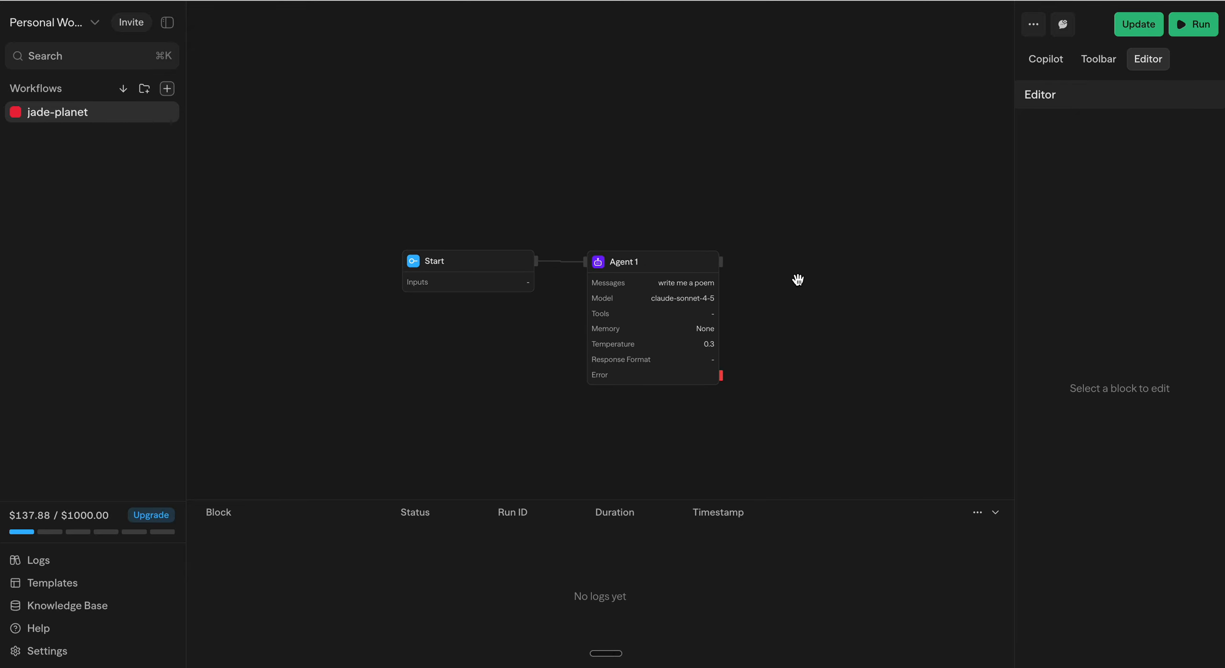
left_click(1125, 28)
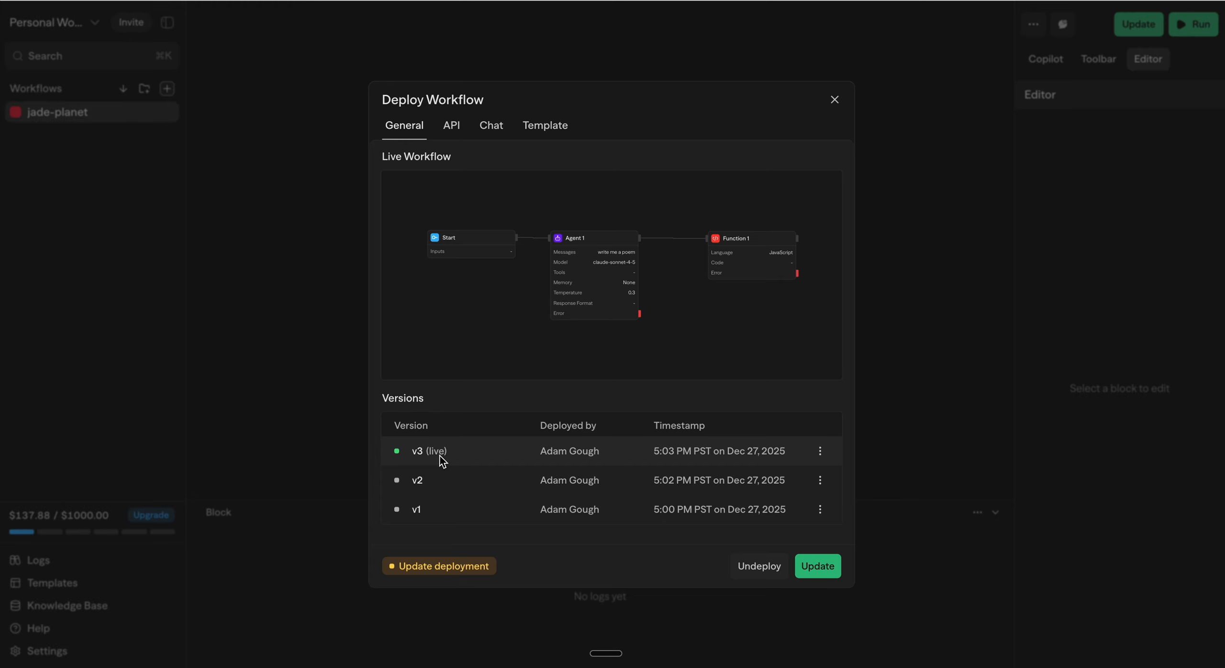
left_click(471, 480)
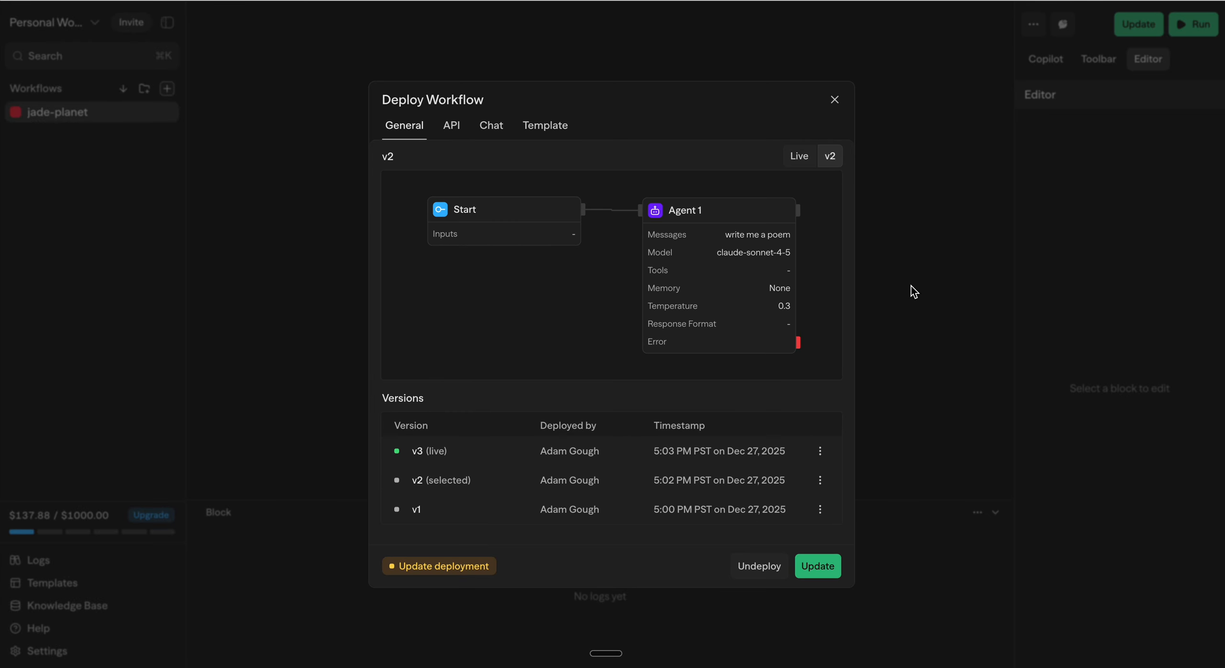
left_click(496, 453)
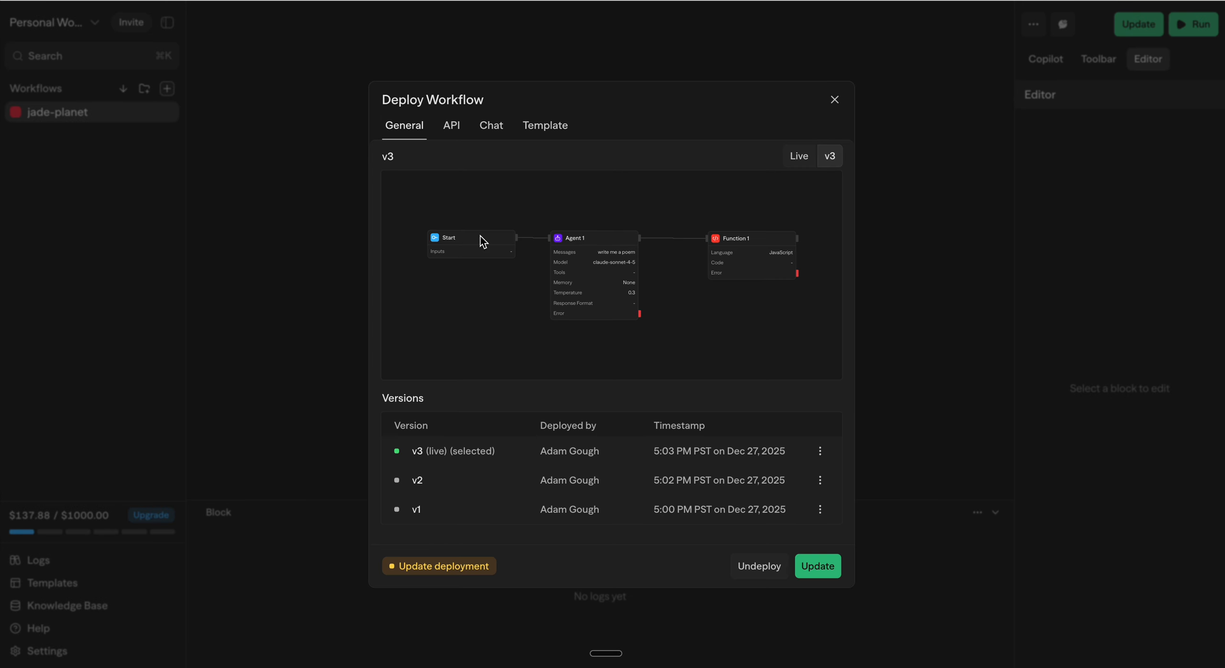
left_click(817, 567)
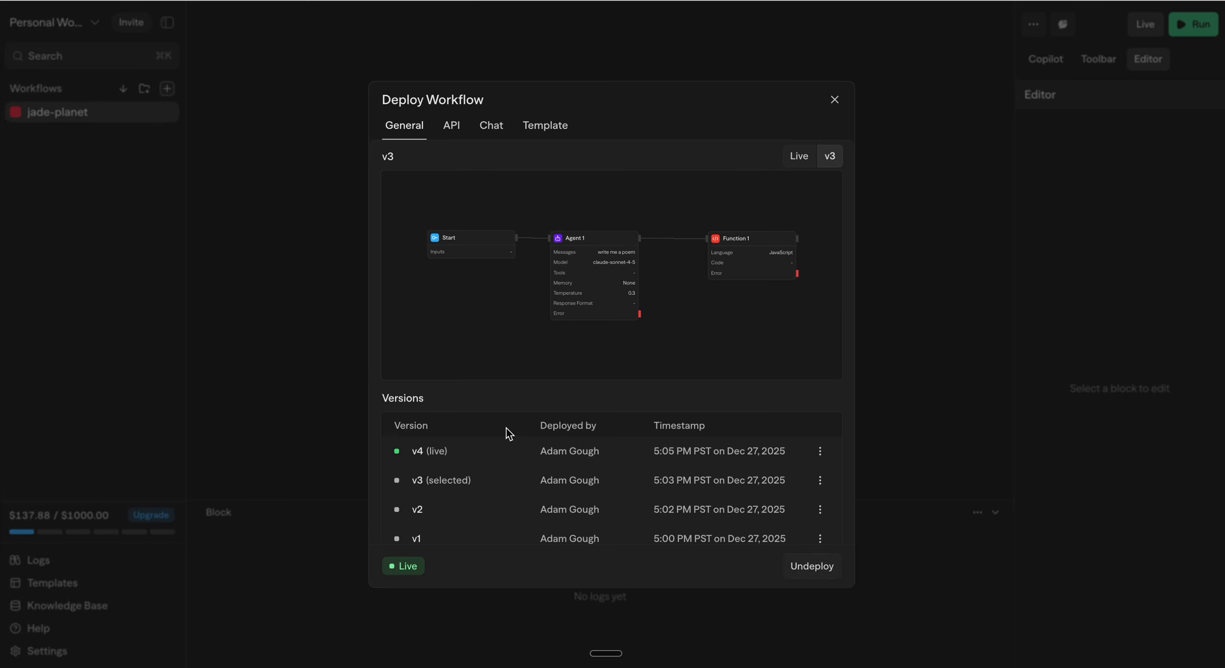
Step: Preview the newly deployed version v4 and close the deployment dialog
left_click(463, 455)
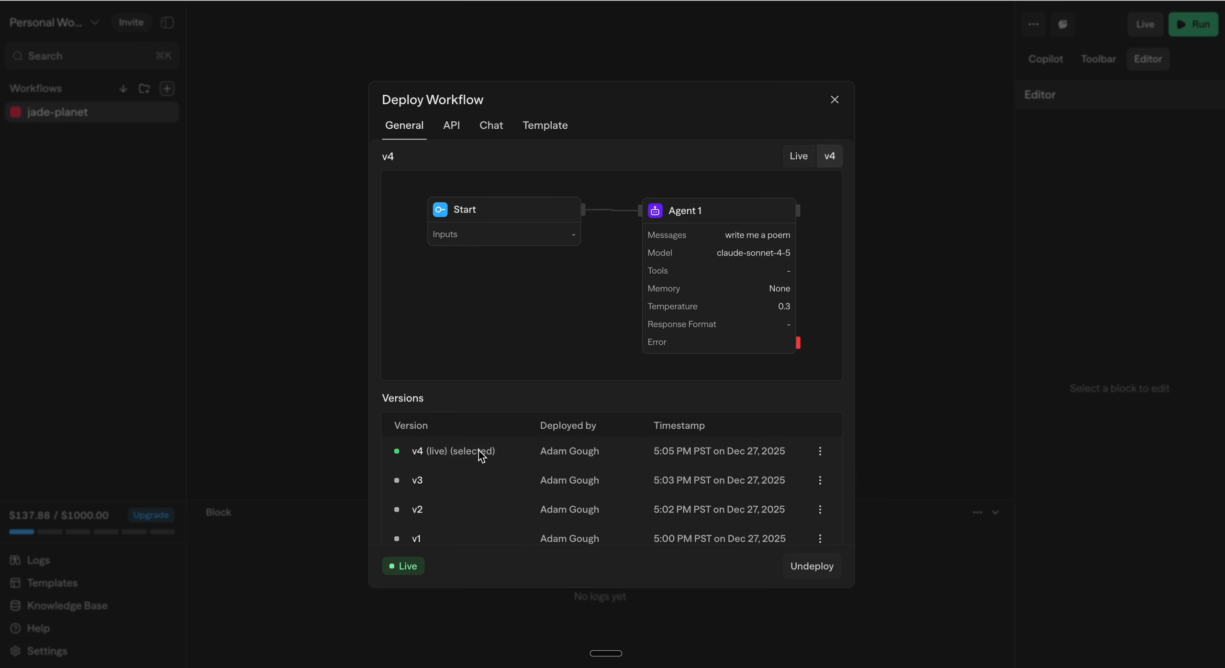
scroll(558, 360, "down", 2)
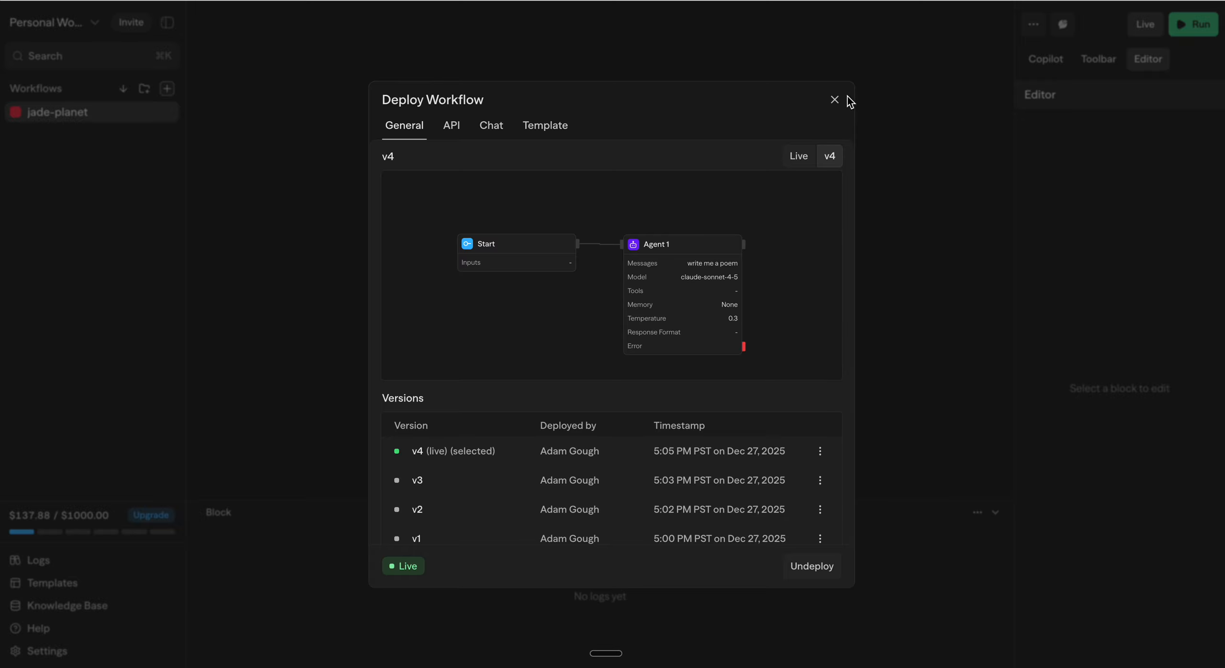
left_click(835, 100)
scroll(562, 171, "up", 2)
scroll(611, 143, "down", 1)
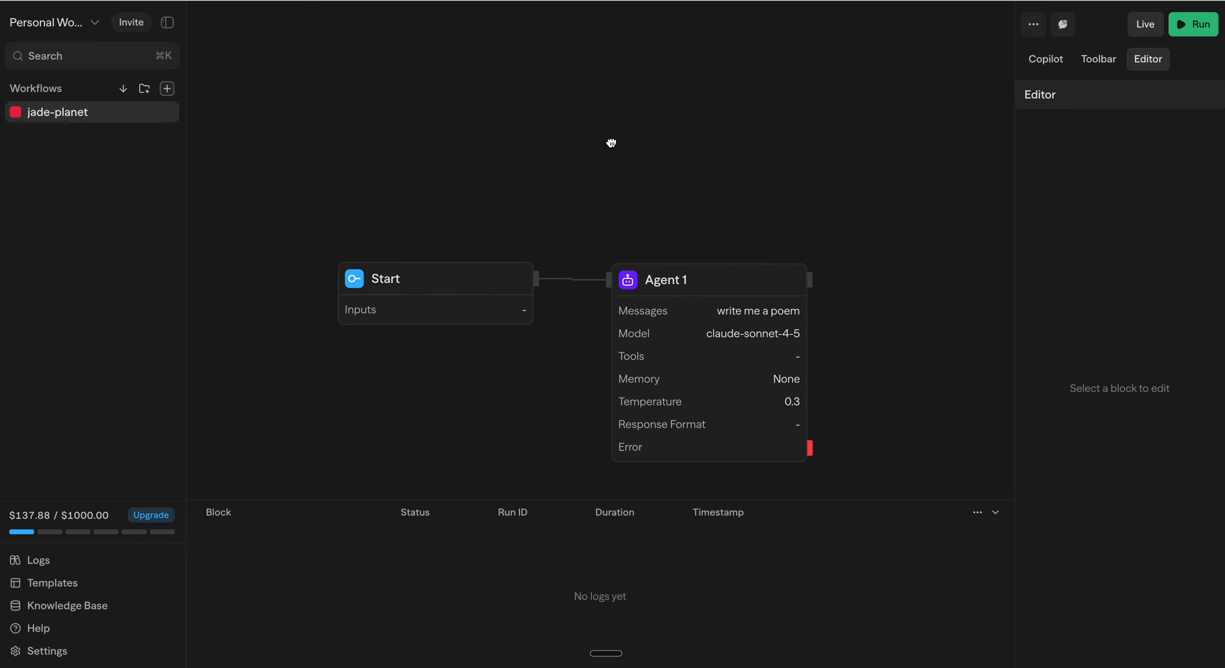
scroll(611, 142, "down", 2)
scroll(624, 118, "down", 2)
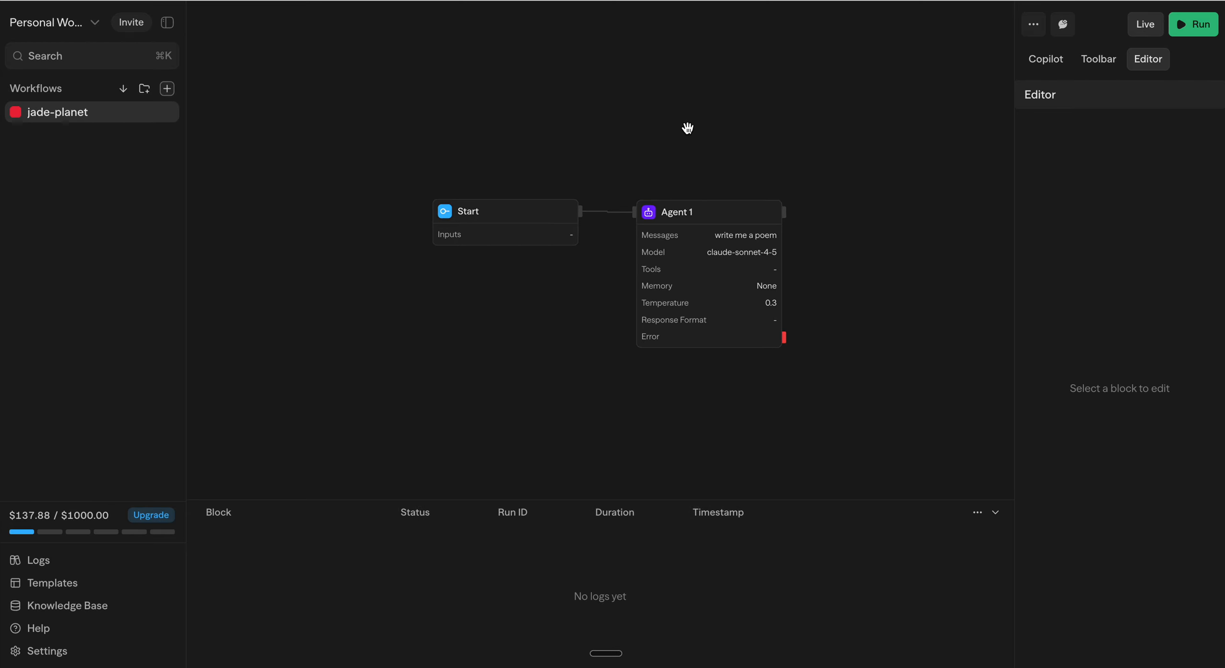